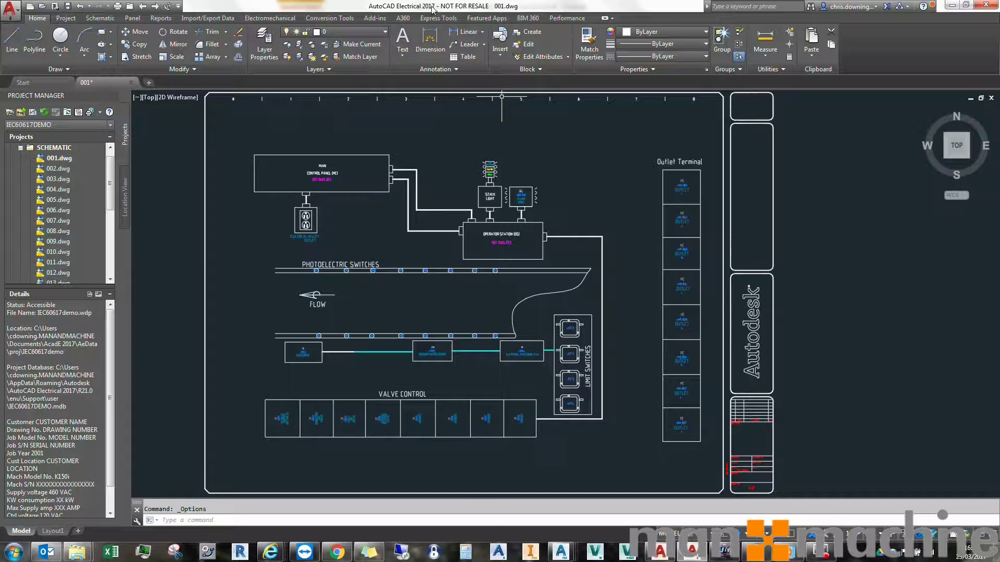
Open the application menu over drawing 001.dwg of the IEC60617DEMO project.
left_click(12, 10)
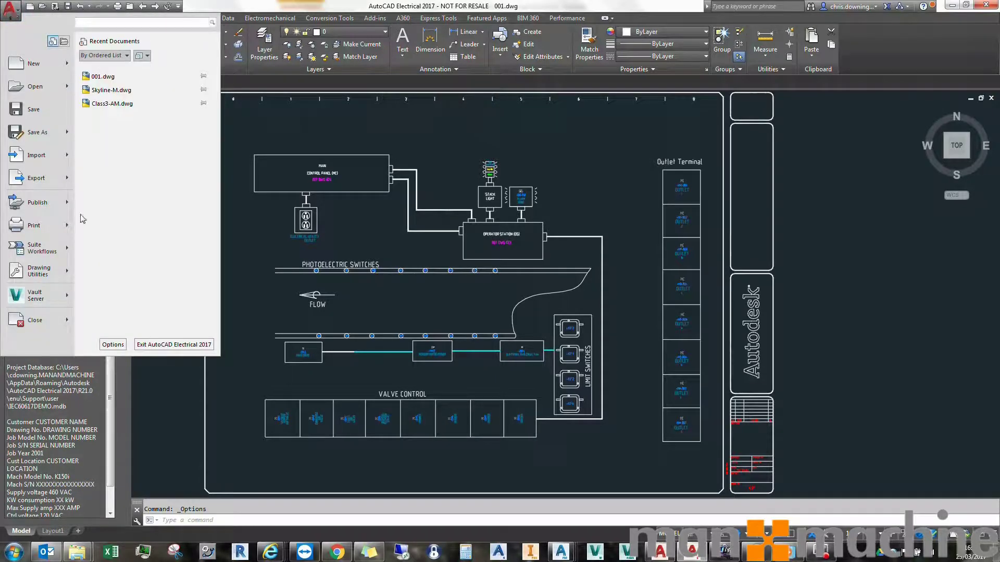
In Options > Profiles, rename the <<ACADE>> profile to <<ACADE_Original>>.
left_click(113, 345)
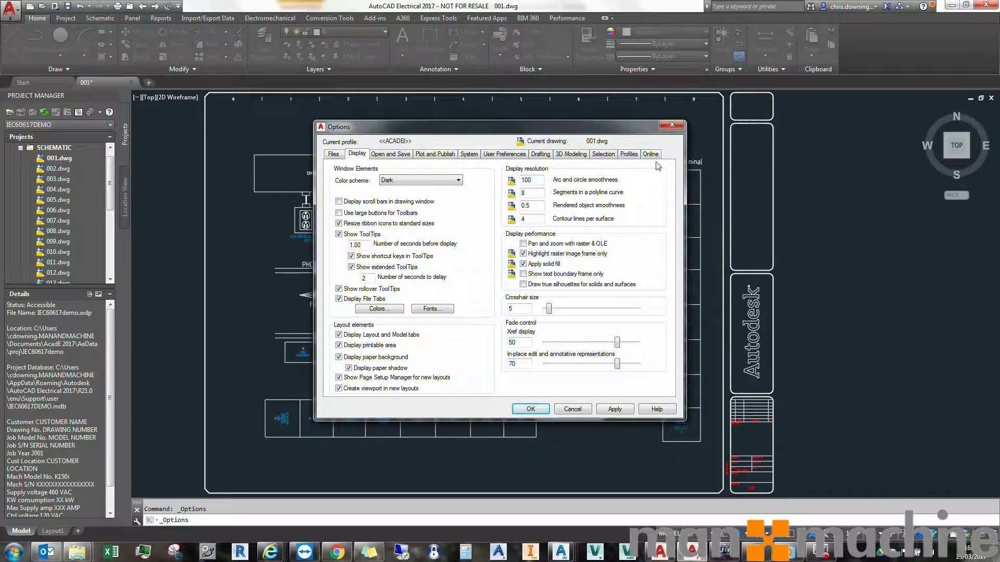
left_click(629, 154)
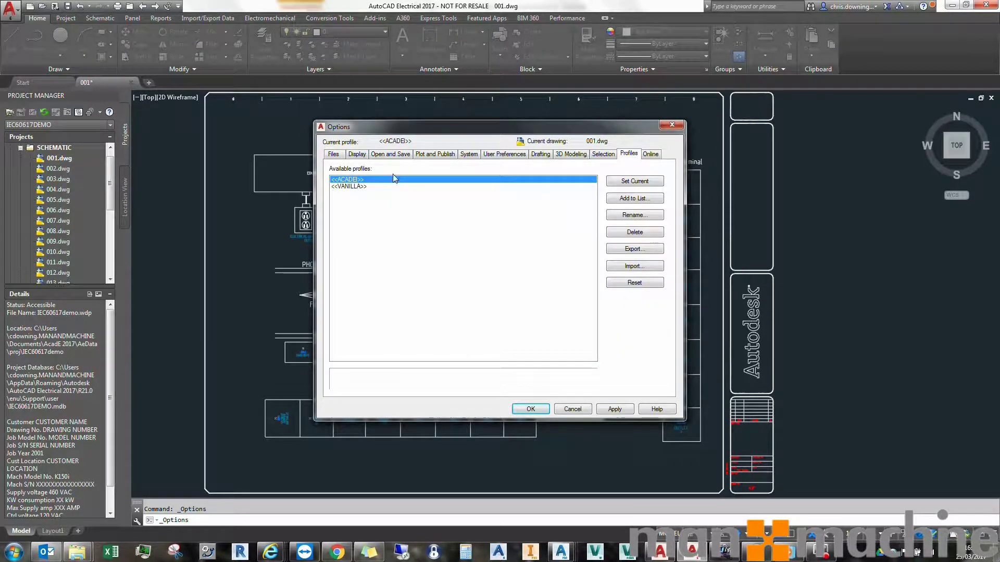
left_click(645, 215)
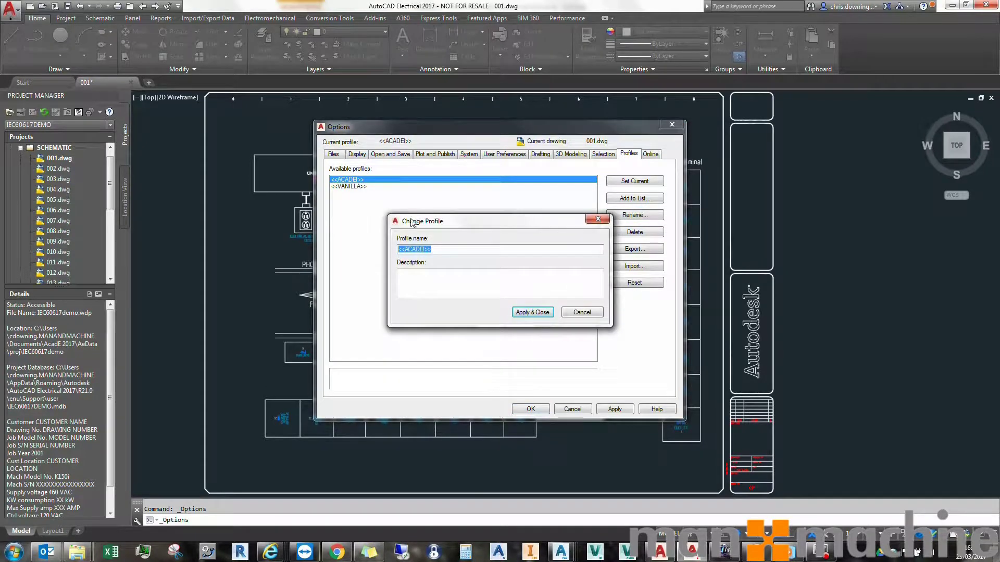
left_click(423, 249)
left_click(532, 312)
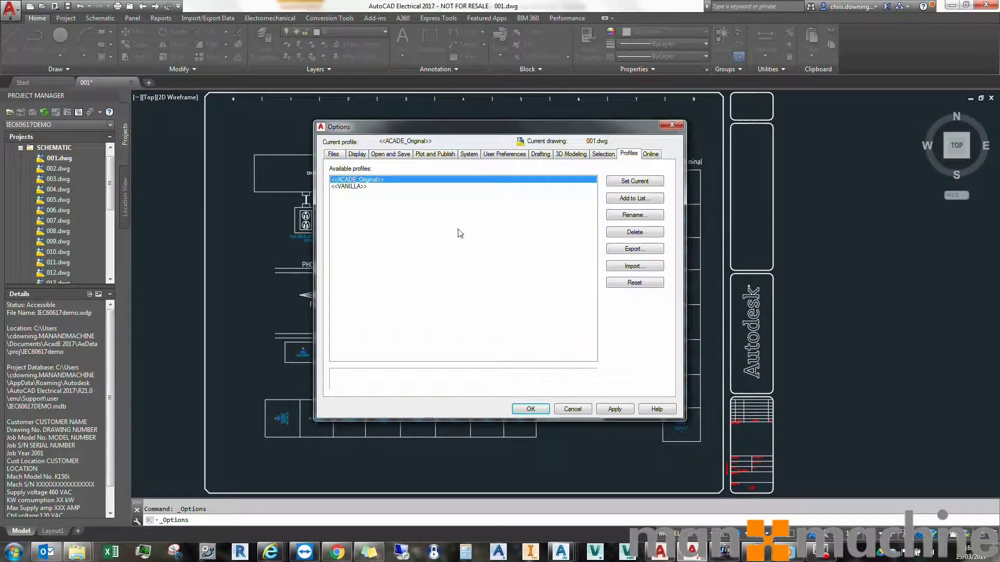
Add a new profile named <<ACADE>> and set it as the current profile.
left_click(646, 199)
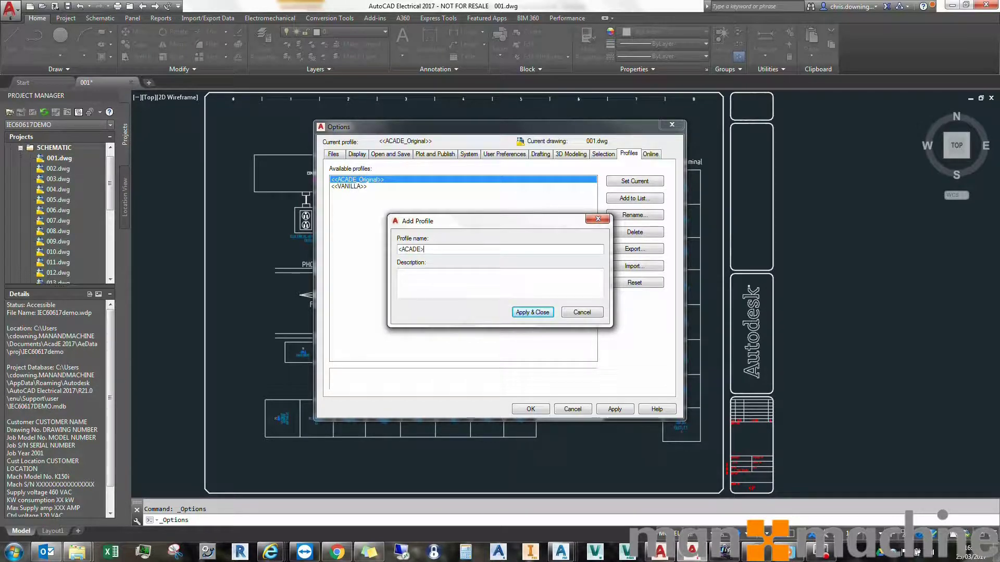
left_click(409, 249)
left_click_drag(475, 222, 513, 238)
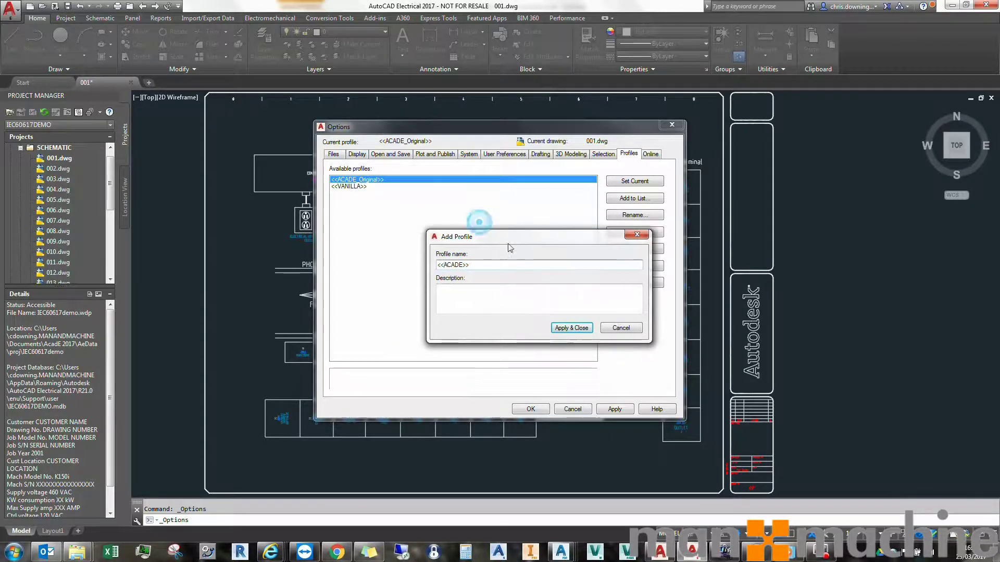
left_click(472, 265)
left_click(571, 328)
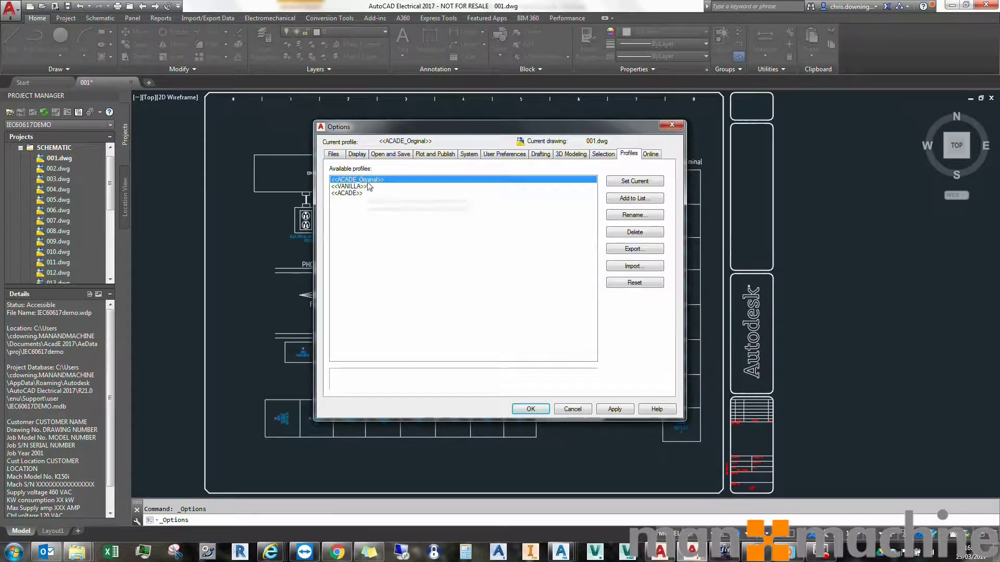
left_click(355, 194)
left_click(657, 182)
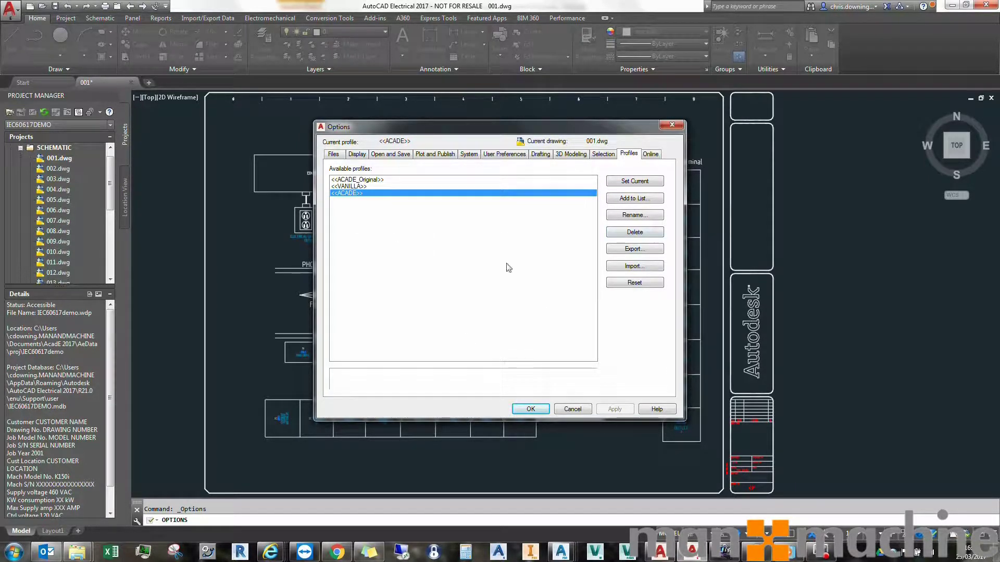
Select the Support File Search Path entry on the Files tab.
left_click(335, 155)
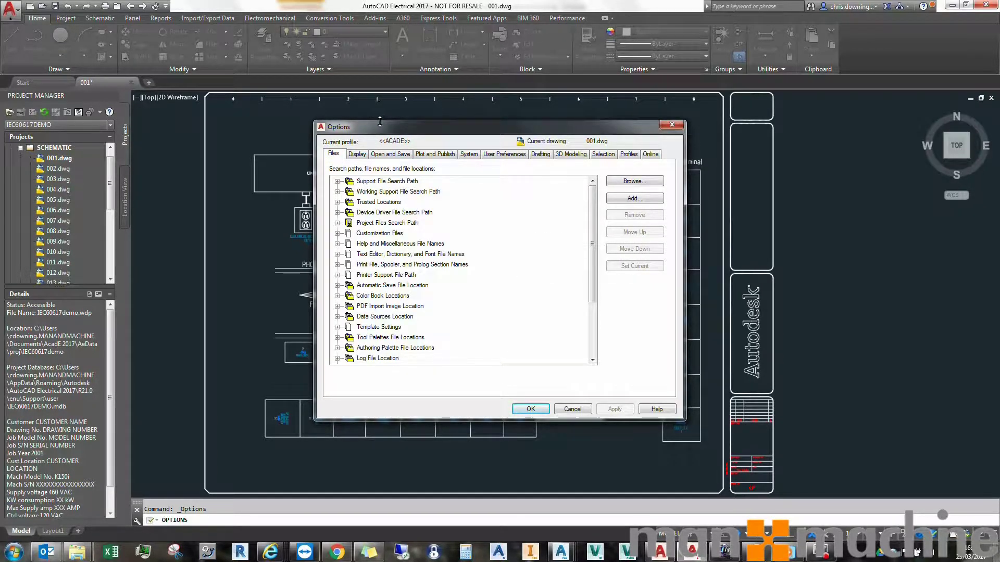
left_click_drag(380, 121, 382, 135)
left_click(390, 195)
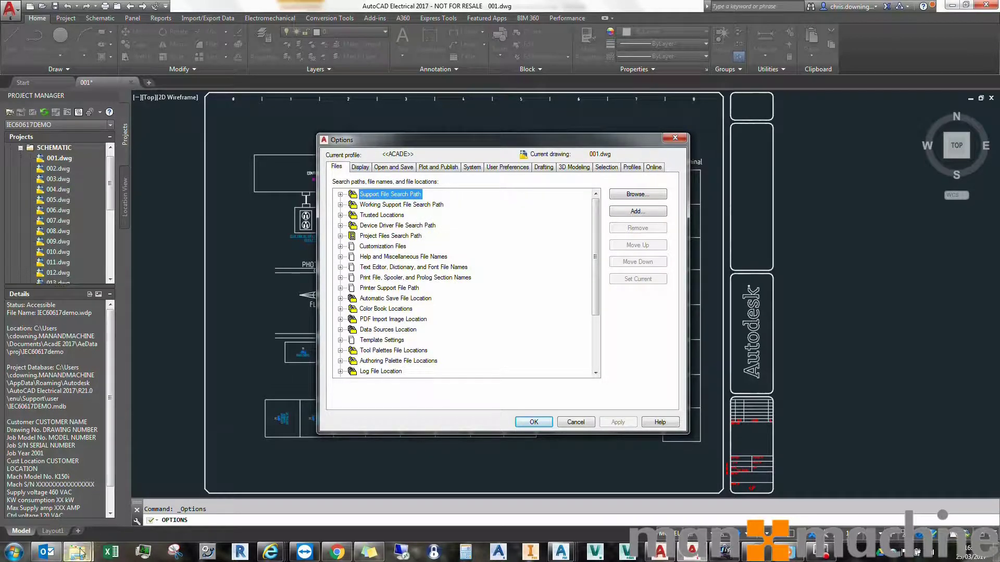
Open E:\AutoCAD Elec in Explorer and browse its Libs and AeData\en-US\Catalogs folders.
mouse_move(77, 552)
left_click(79, 508)
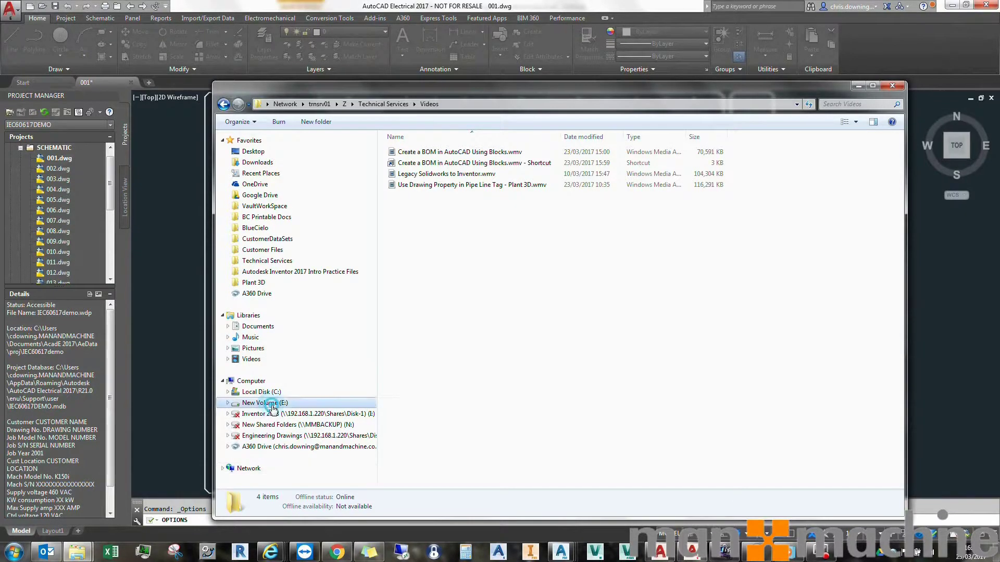
left_click(295, 404)
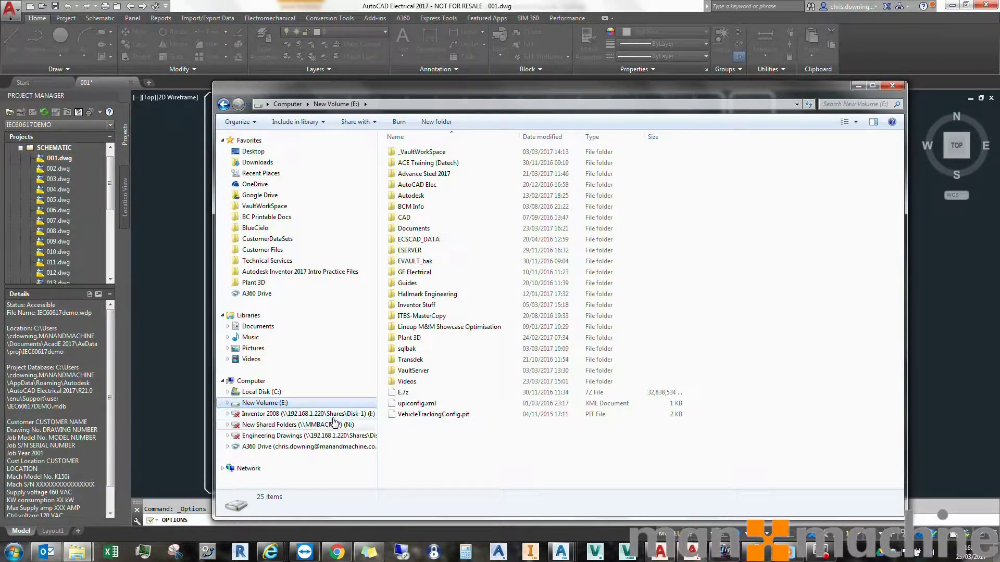
left_click(427, 186)
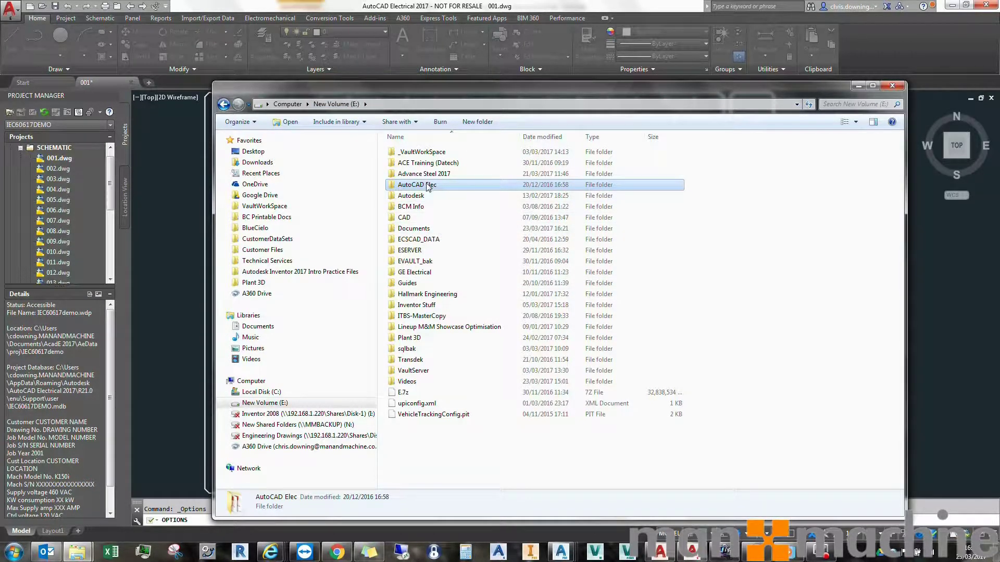
double_click(459, 183)
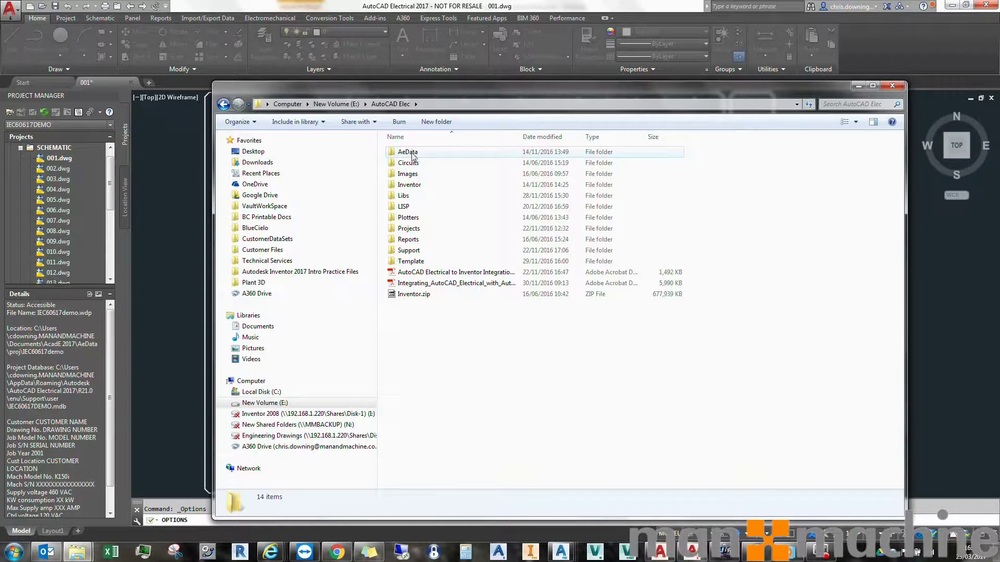
double_click(404, 196)
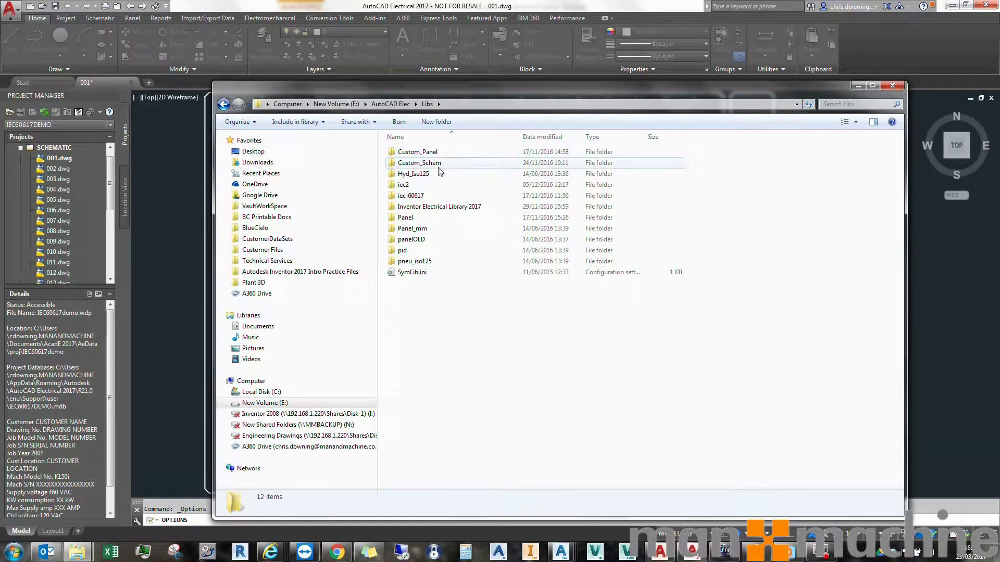
key("BackSpace")
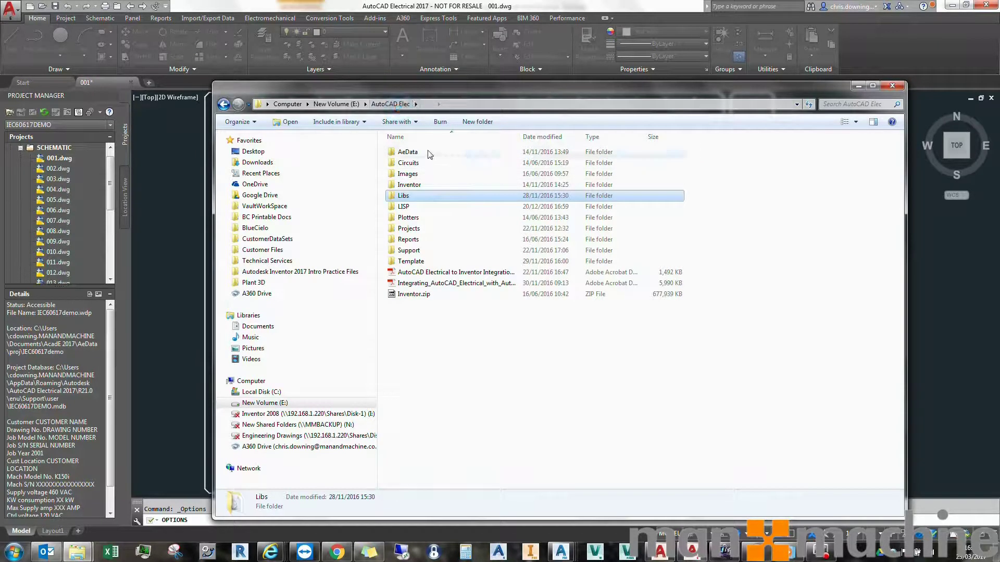
double_click(430, 152)
double_click(437, 152)
double_click(439, 155)
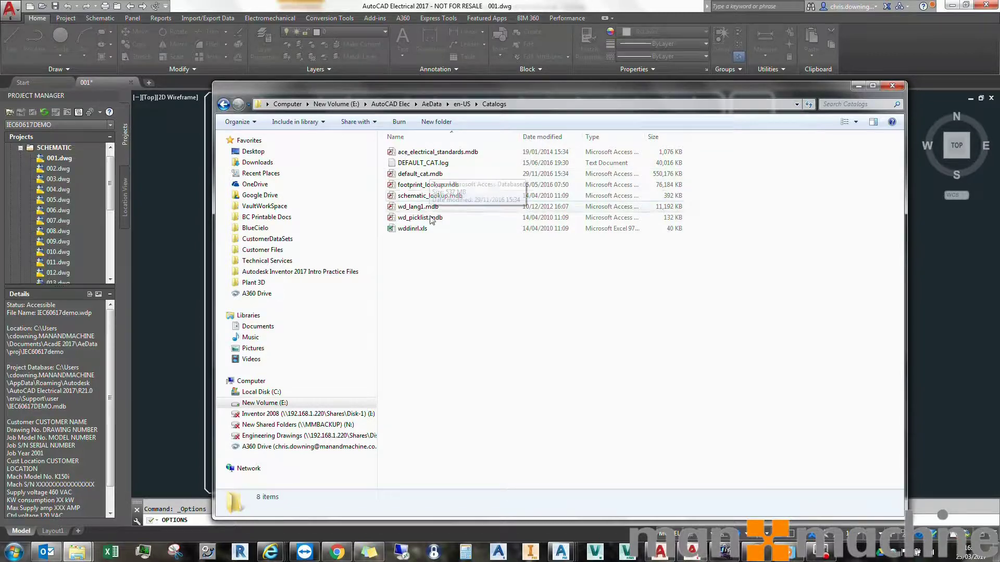
left_click(430, 104)
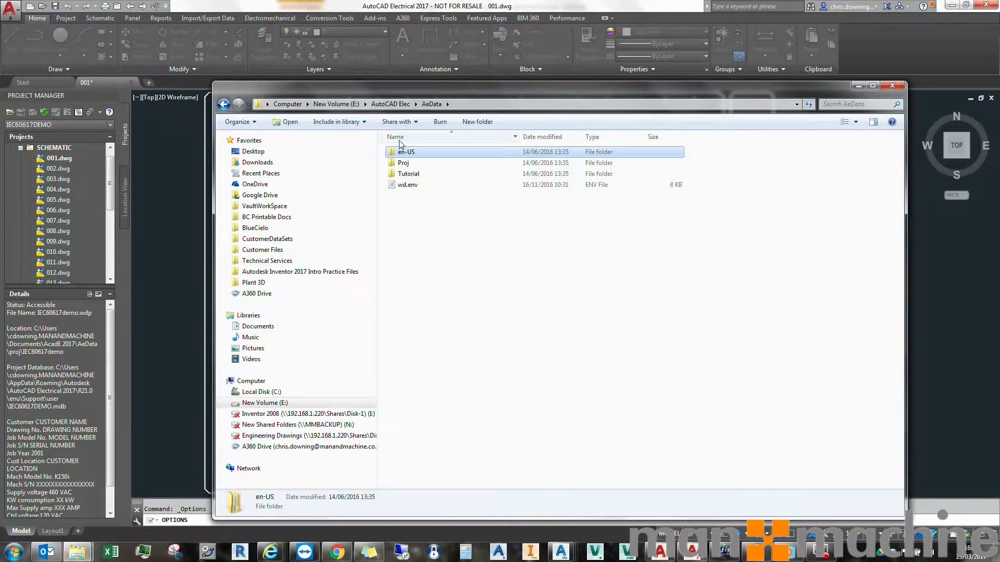
left_click(391, 104)
Browse the Support\IMAGES and Template subfolders, then return to drive E:.
left_click(421, 252)
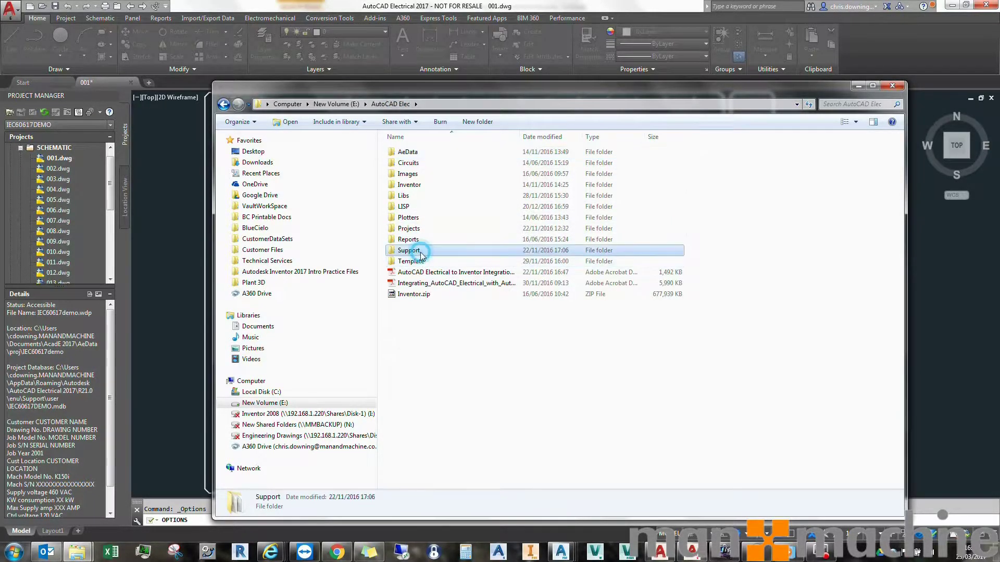
double_click(421, 252)
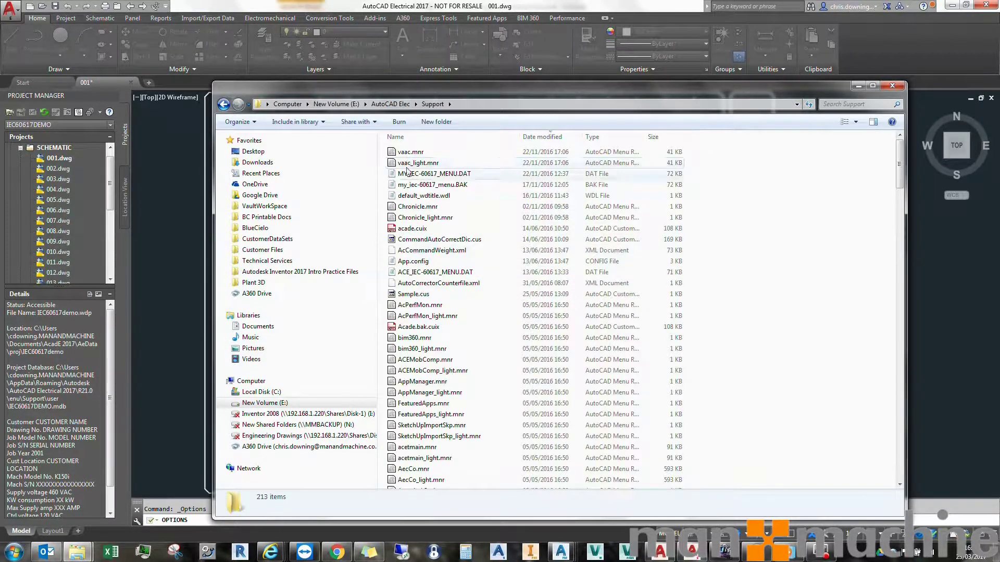
left_click(593, 137)
double_click(435, 214)
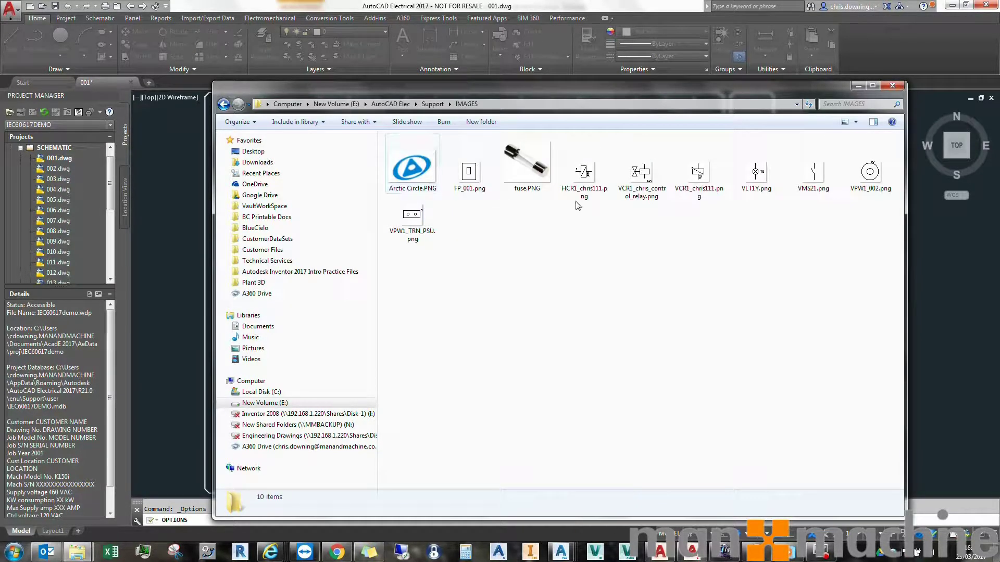
left_click(433, 104)
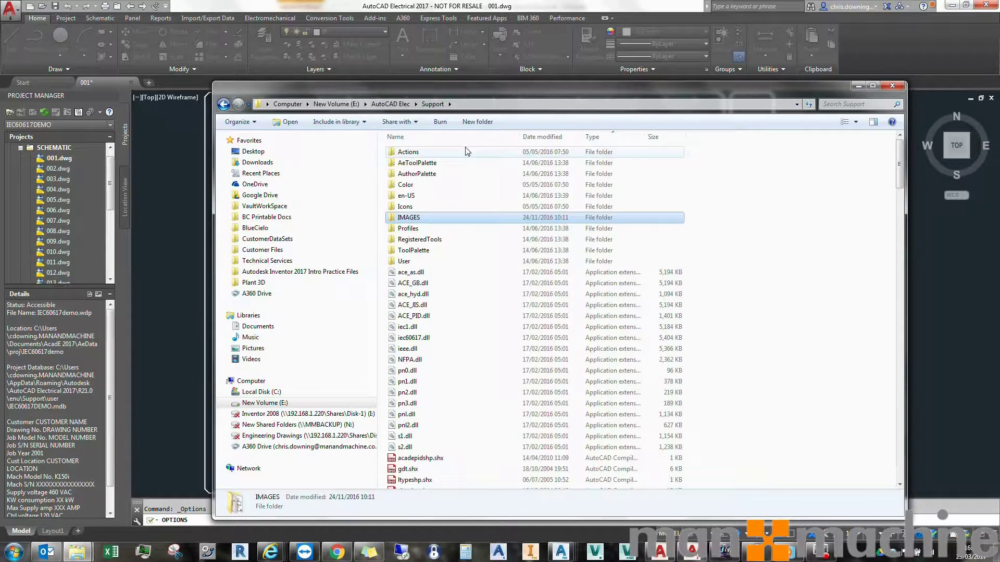
left_click(391, 104)
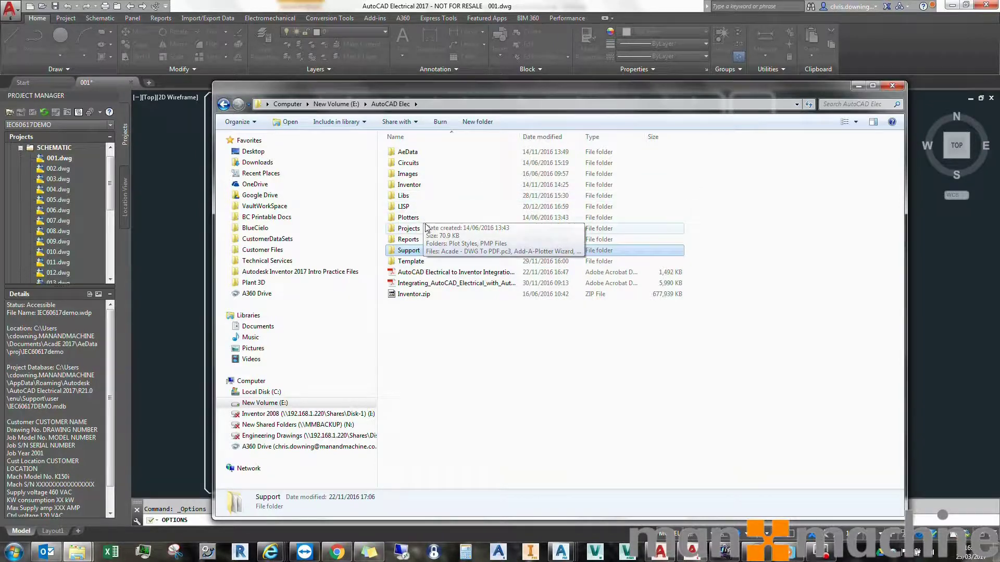
double_click(435, 261)
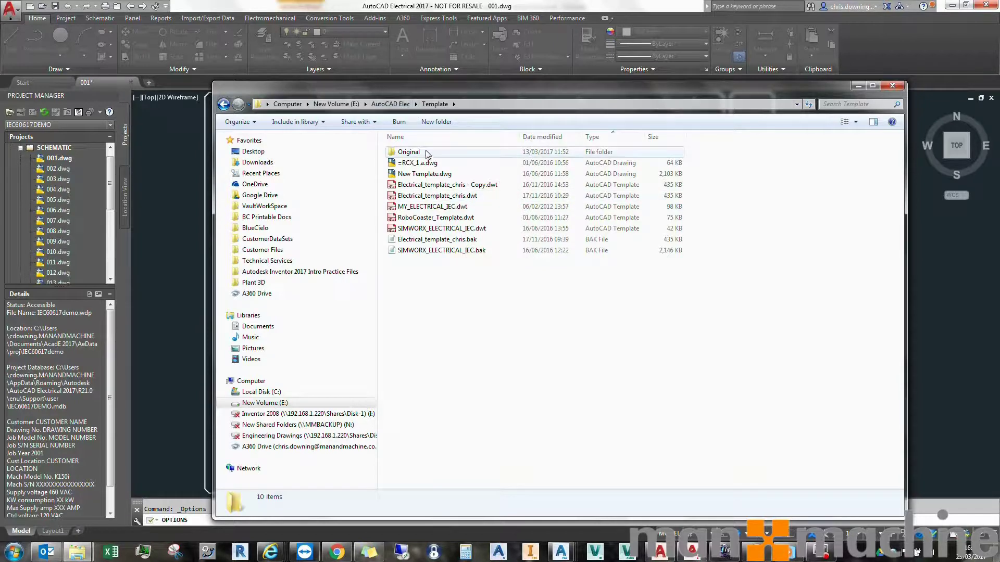
left_click(391, 103)
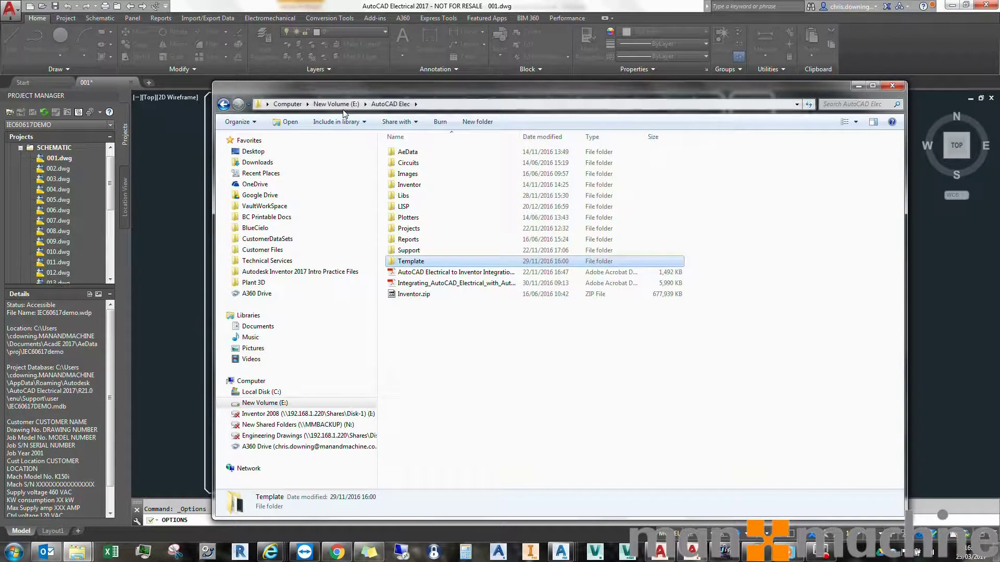
left_click(338, 105)
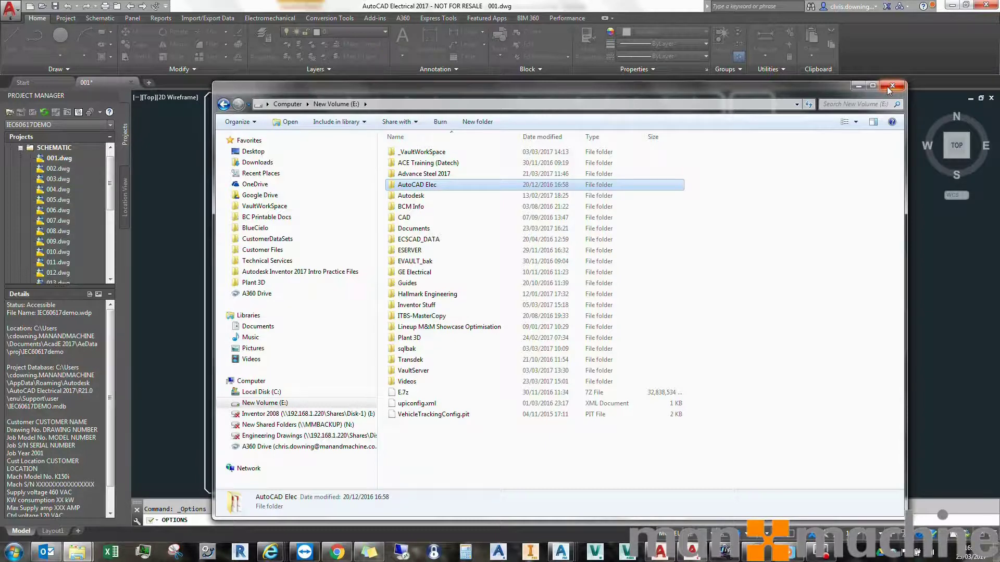
Reopen the AutoCAD Elec folder and copy its E:\AutoCAD Elec path.
double_click(414, 185)
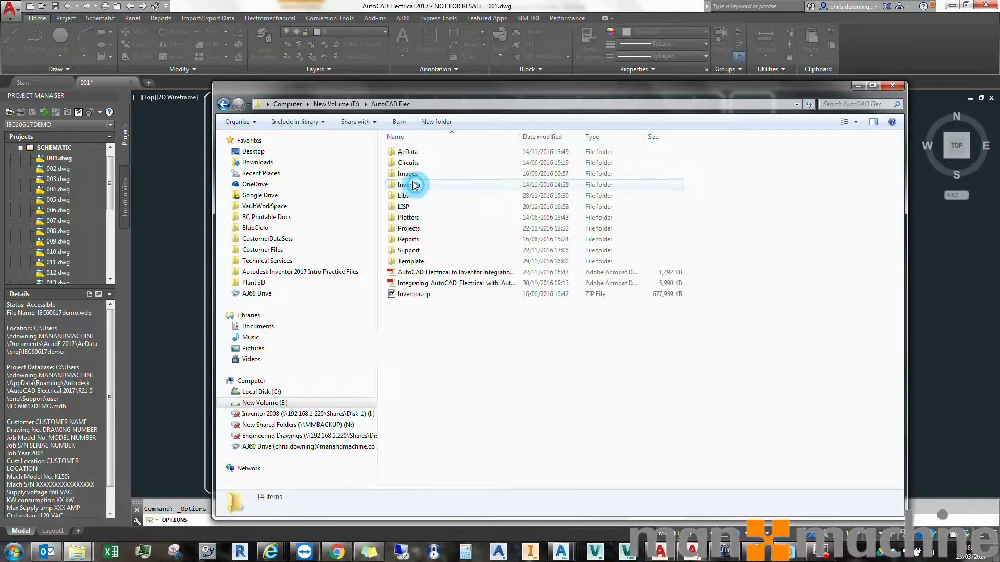
left_click(424, 103)
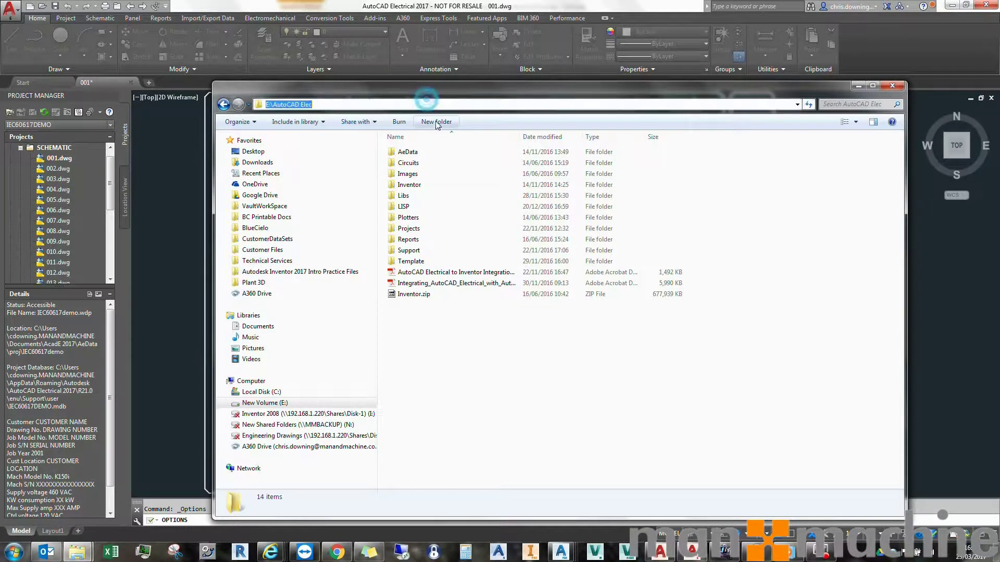
right_click(304, 109)
left_click(336, 140)
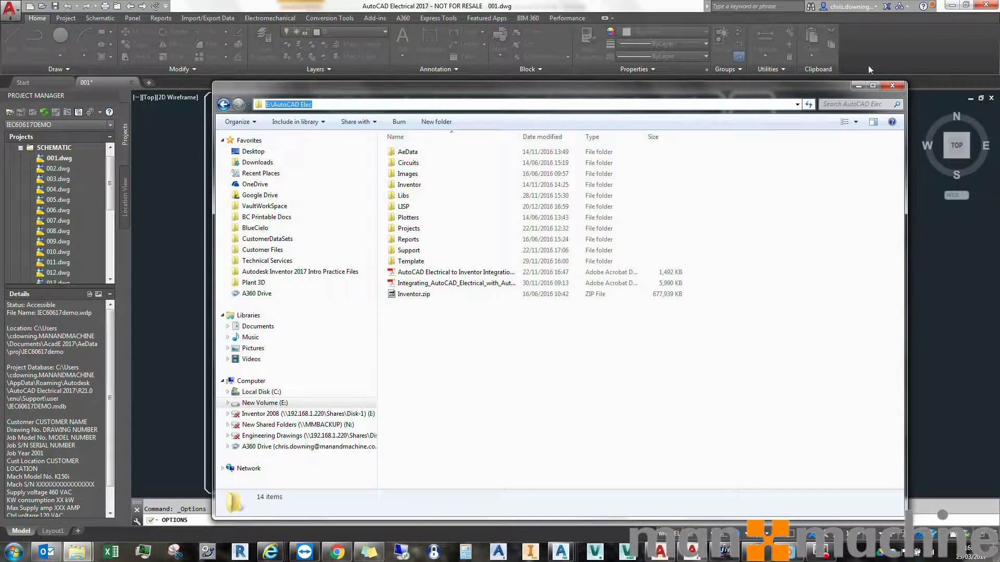
Replace the user documents support path with E:\AutoCAD Elec.
left_click(858, 85)
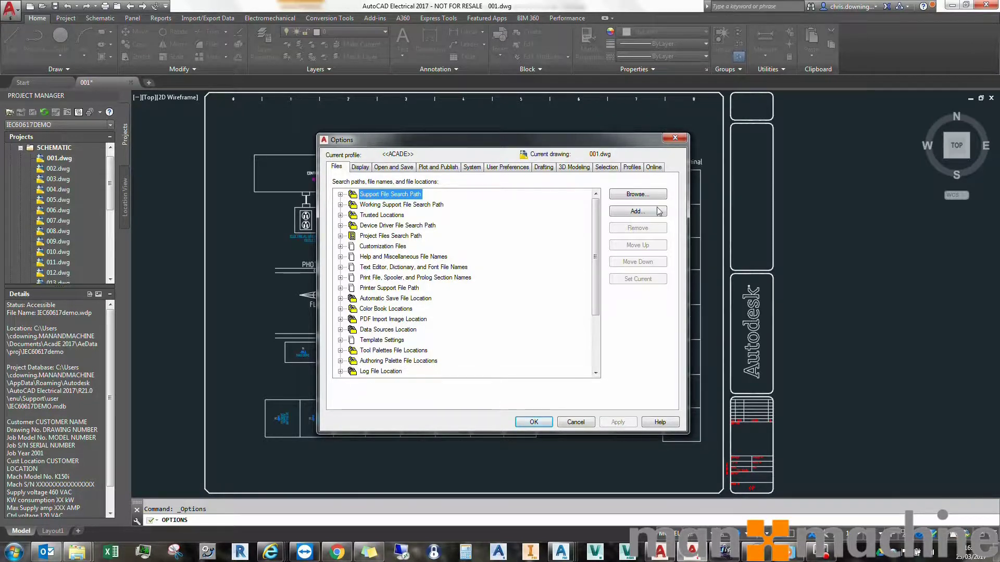
left_click(340, 194)
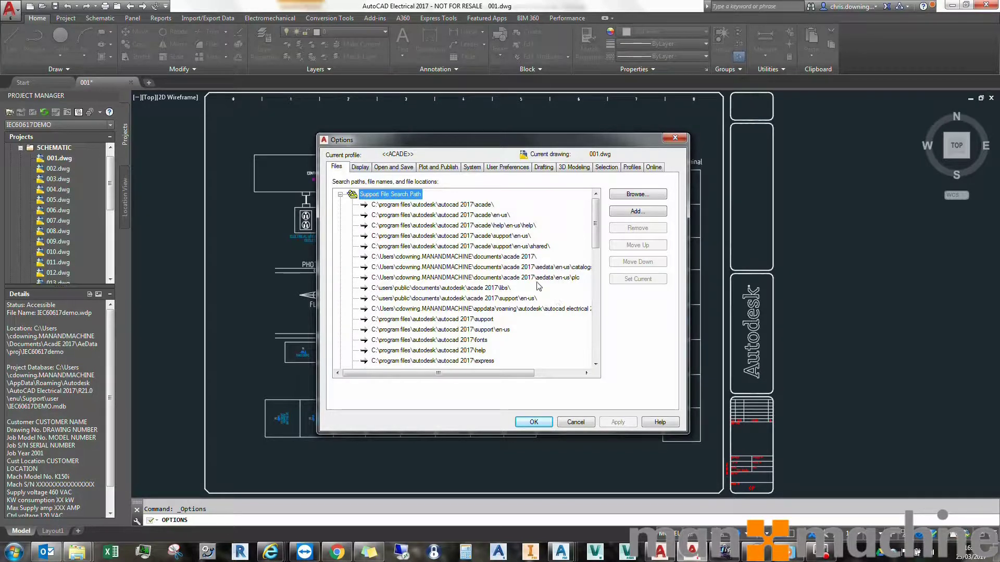
left_click(512, 256)
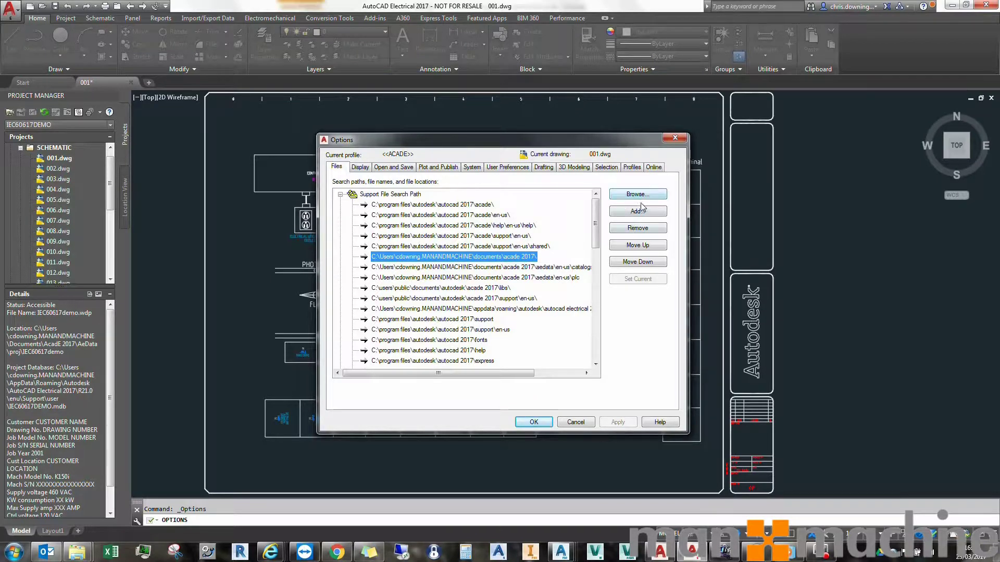
type("E:\\AutoCAD Elec")
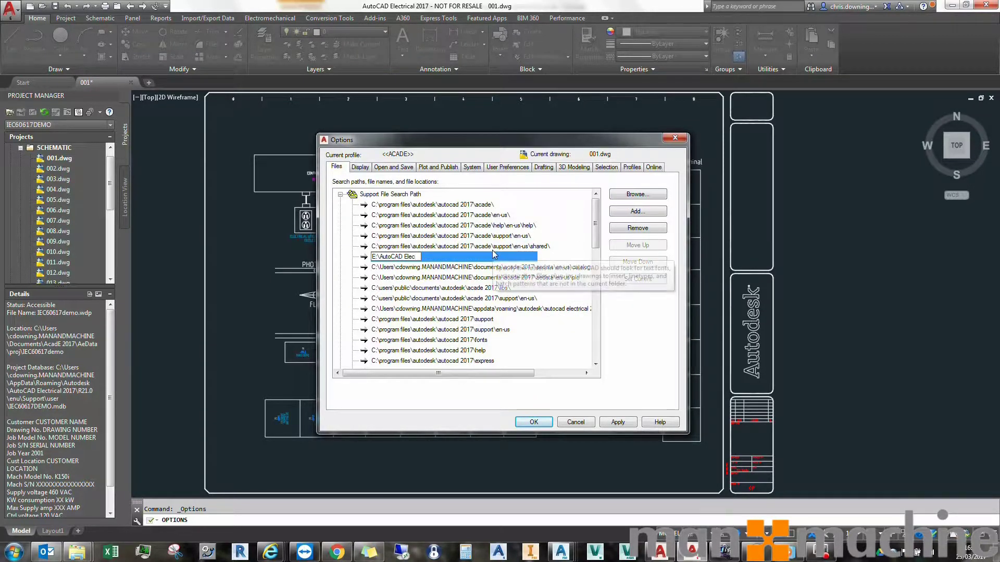
left_click(481, 267)
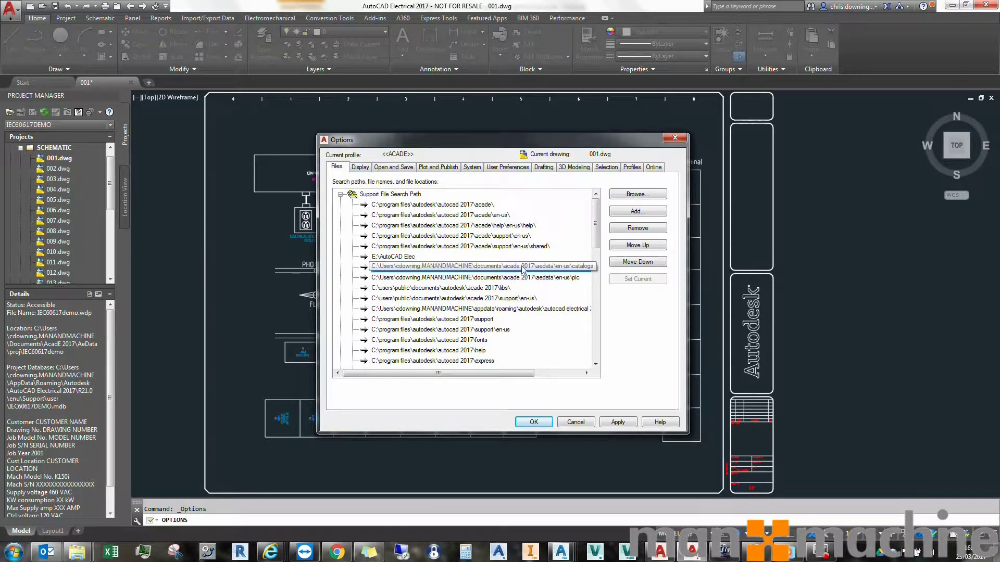
Change the catalogs and plc search path prefixes to E:\AutoCAD Elec.
left_click(522, 267)
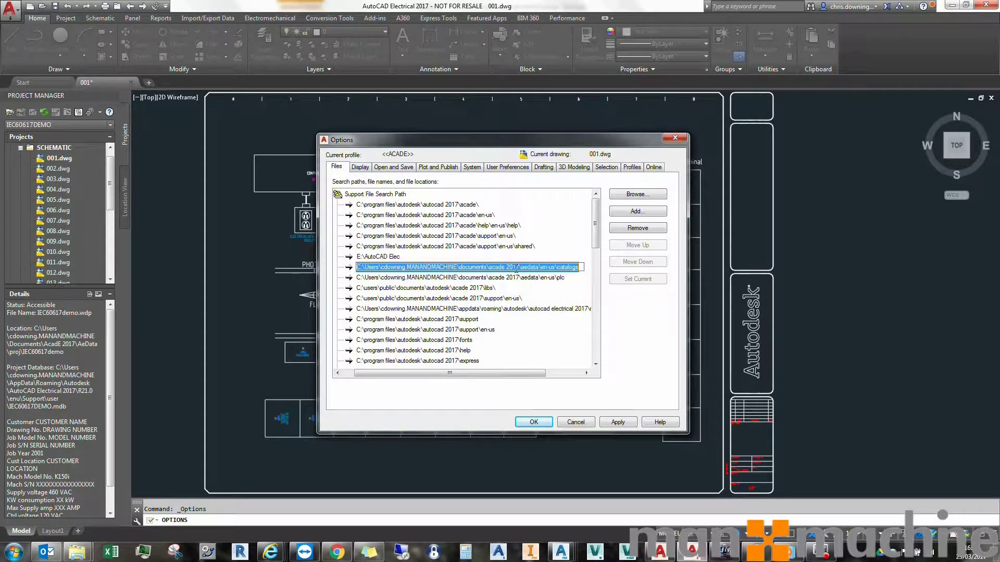
left_click_drag(517, 268, 357, 267)
key("ctrl+v")
key("Return")
left_click(525, 277)
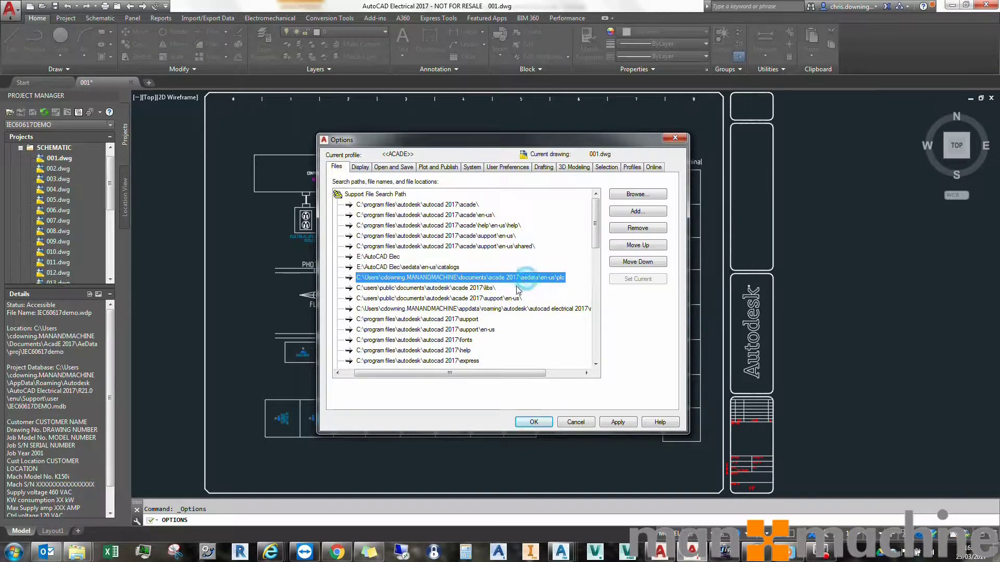
left_click(521, 277)
left_click_drag(519, 278, 324, 287)
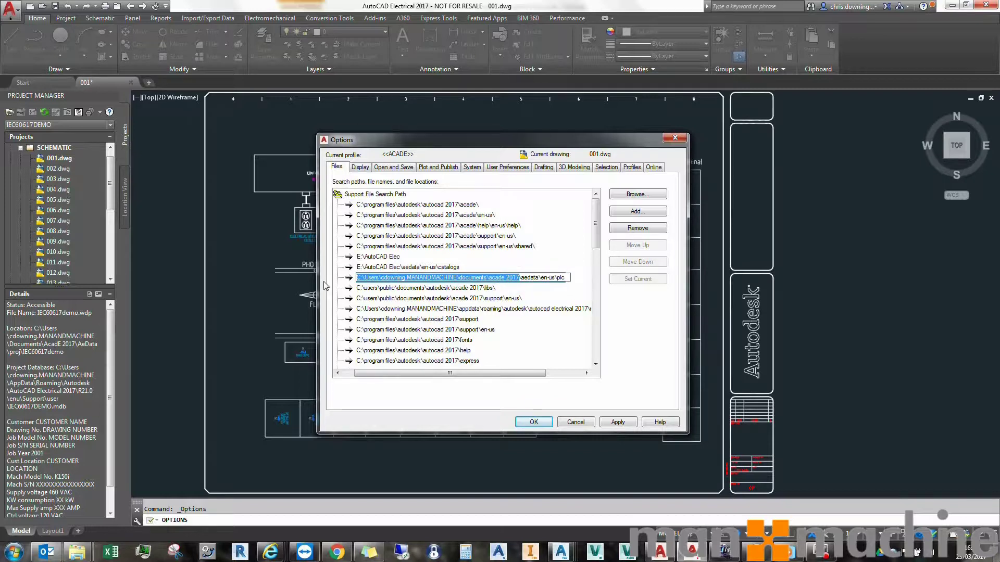
key("ctrl+v")
key("Return")
Change the libs and public support en-us path prefixes to E:\AutoCAD Elec.
left_click(423, 289)
left_click(471, 290)
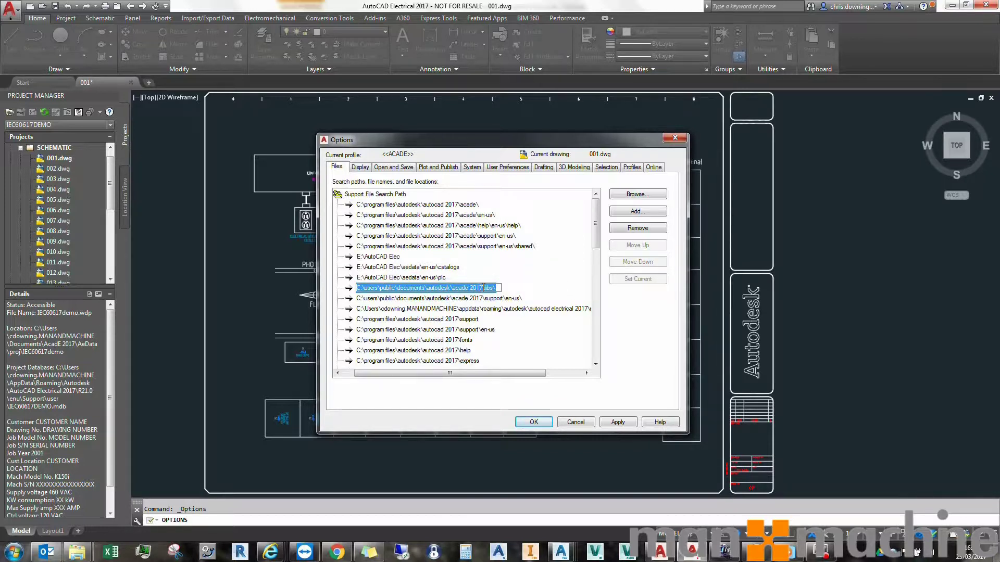
left_click_drag(483, 287, 337, 289)
key("ctrl+v")
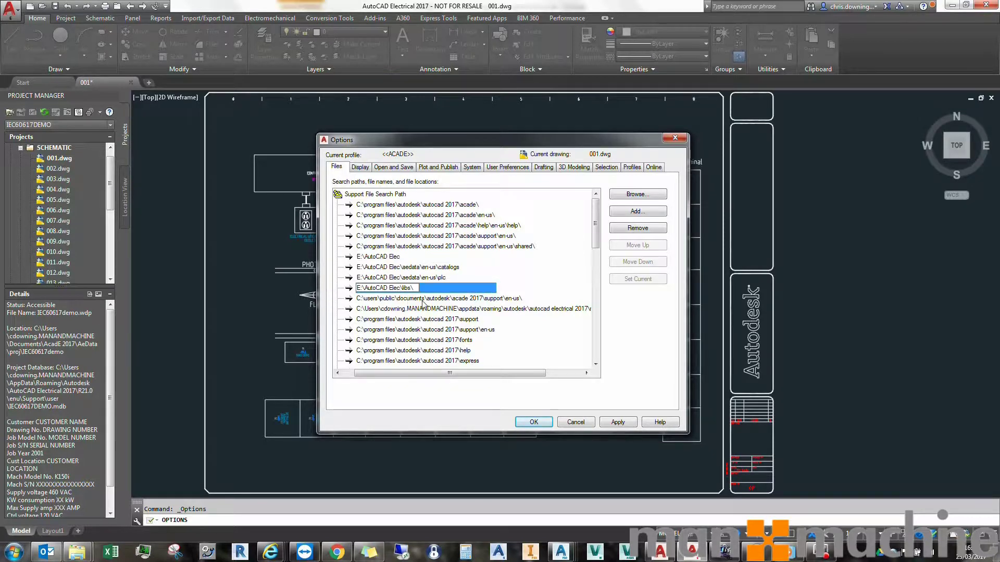
key("Return")
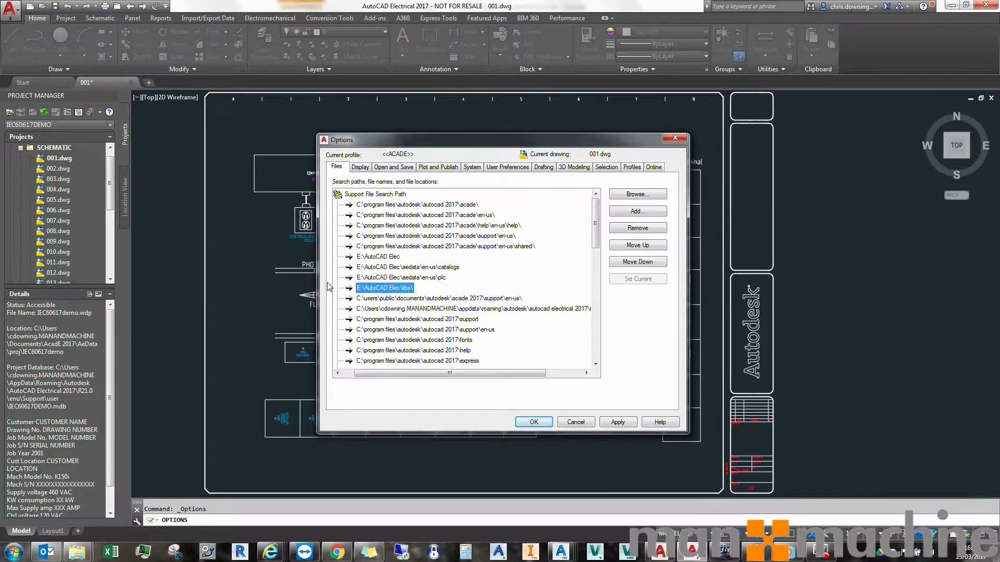
left_click(483, 299)
left_click(486, 299)
left_click_drag(484, 300, 322, 312)
key("ctrl+v")
key("Return")
Replace the roaming support path with E:\AutoCAD Elec\support and apply the changes.
left_click(435, 312)
left_click_drag(512, 374, 549, 374)
left_click(568, 314)
left_click(570, 309)
left_click_drag(561, 315, 269, 317)
key("ctrl+v")
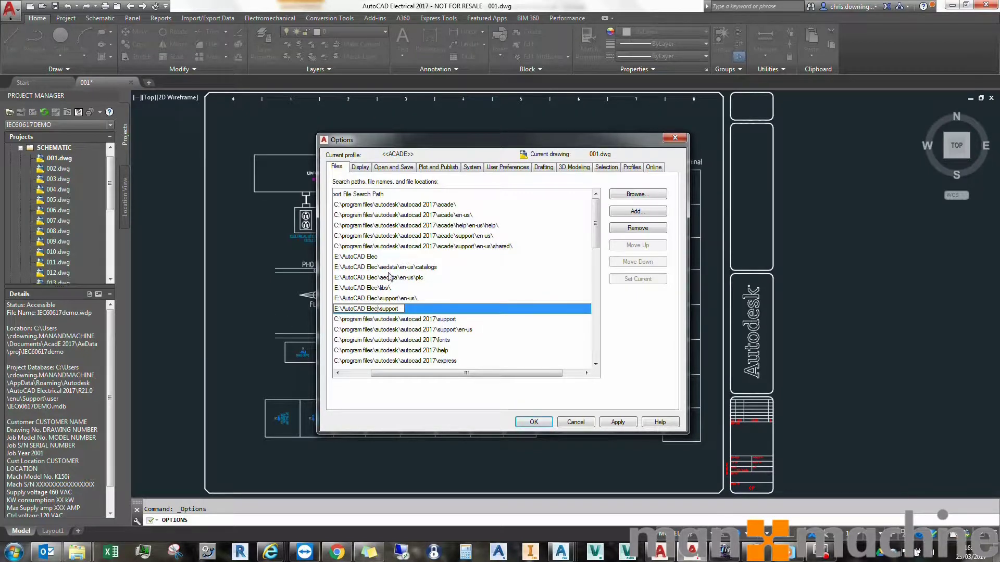
key("Return")
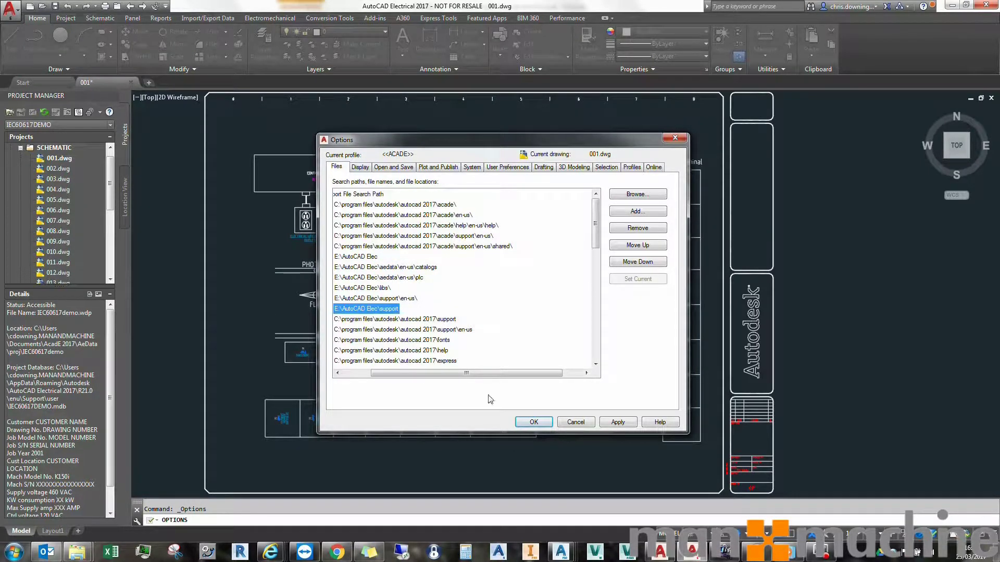
left_click_drag(466, 372, 439, 372)
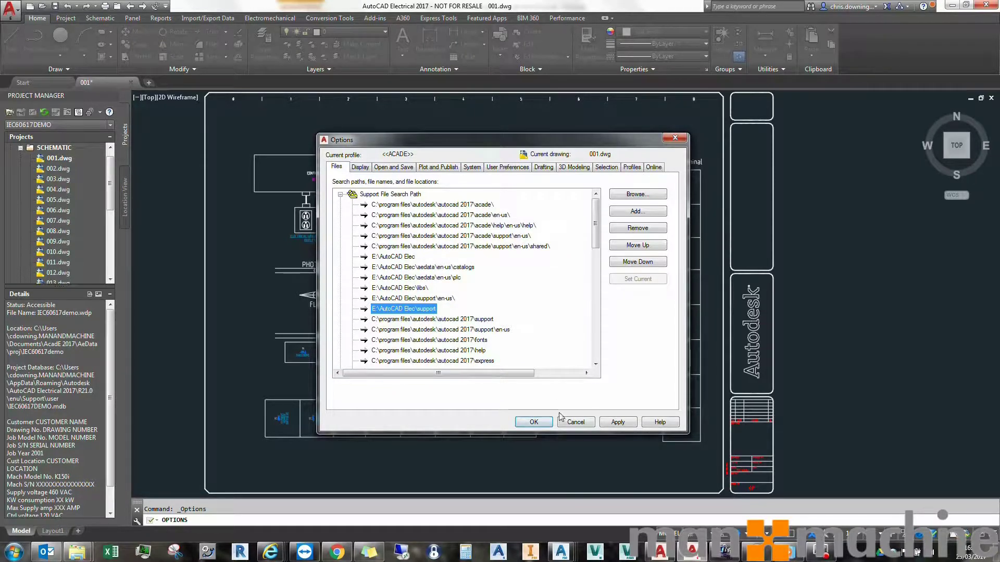
left_click(616, 422)
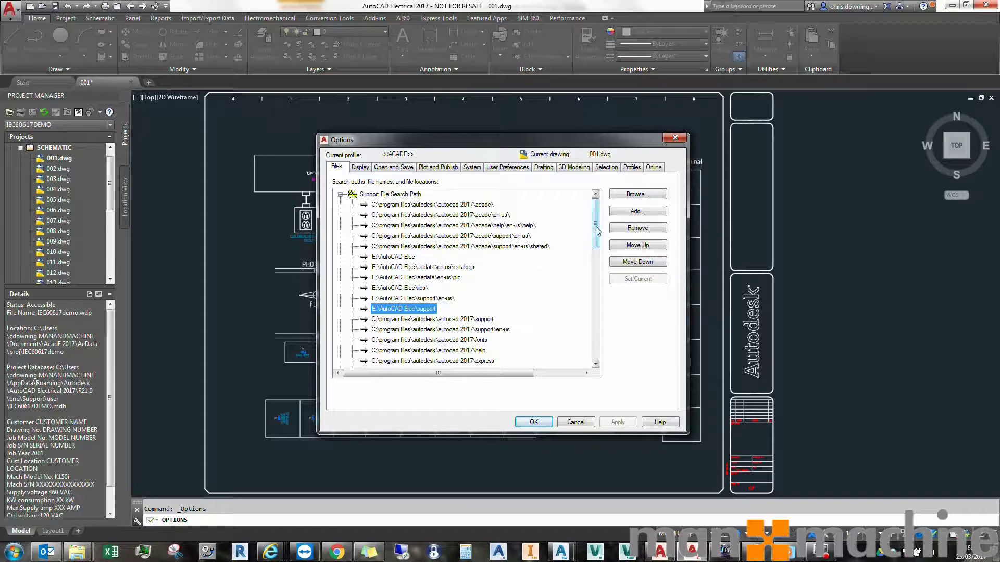
Under Template Settings, set Drawing Template File Location to E:\AutoCAD Elec\template and apply.
left_click_drag(600, 243, 605, 302)
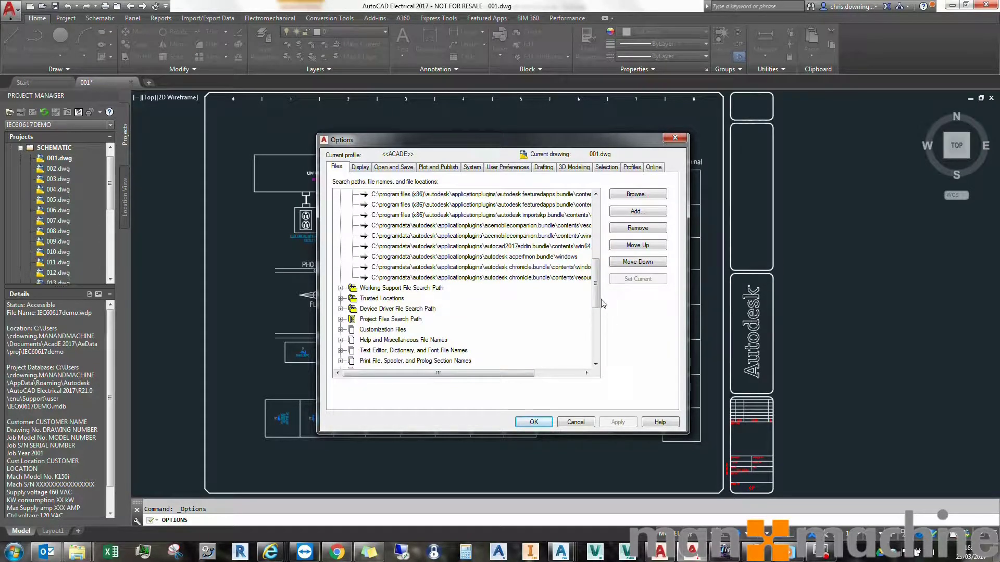
scroll(602, 305, "down", 3)
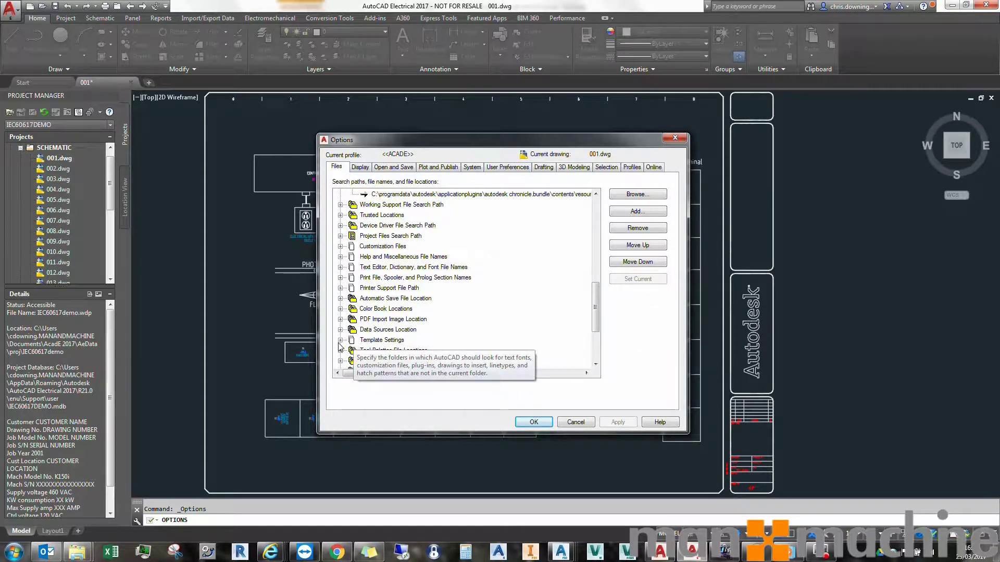
double_click(365, 340)
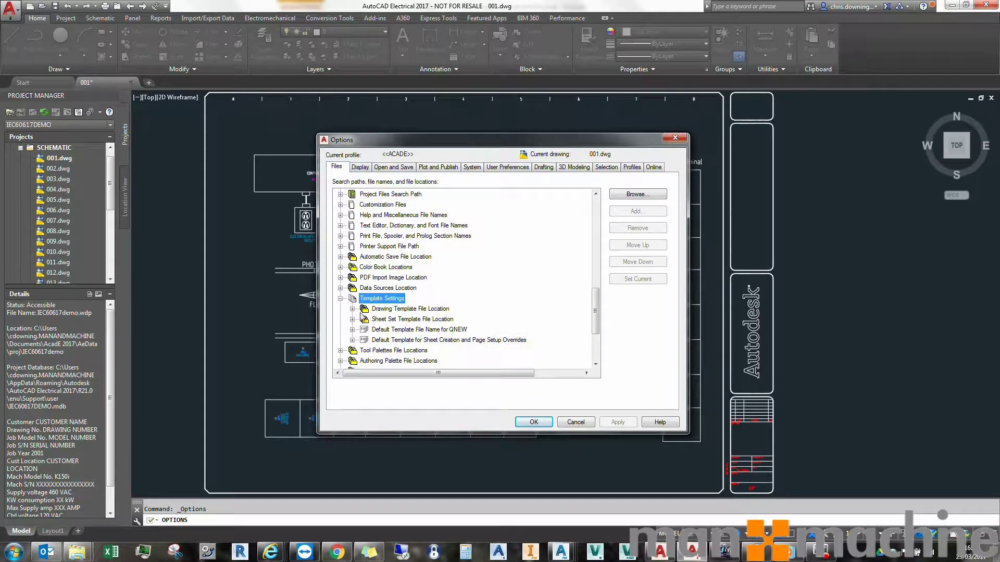
left_click(425, 309)
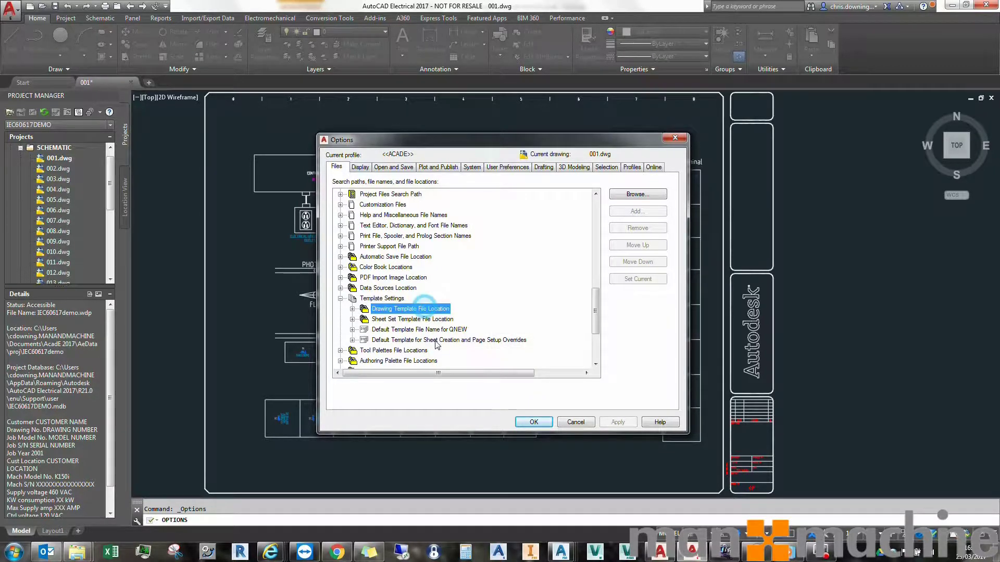
double_click(413, 309)
left_click(515, 319)
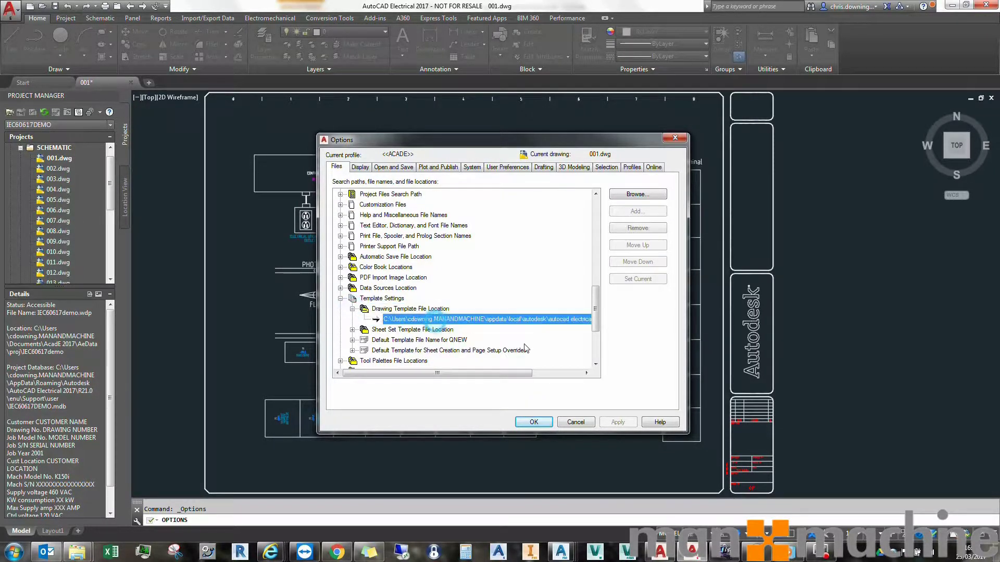
left_click(542, 320)
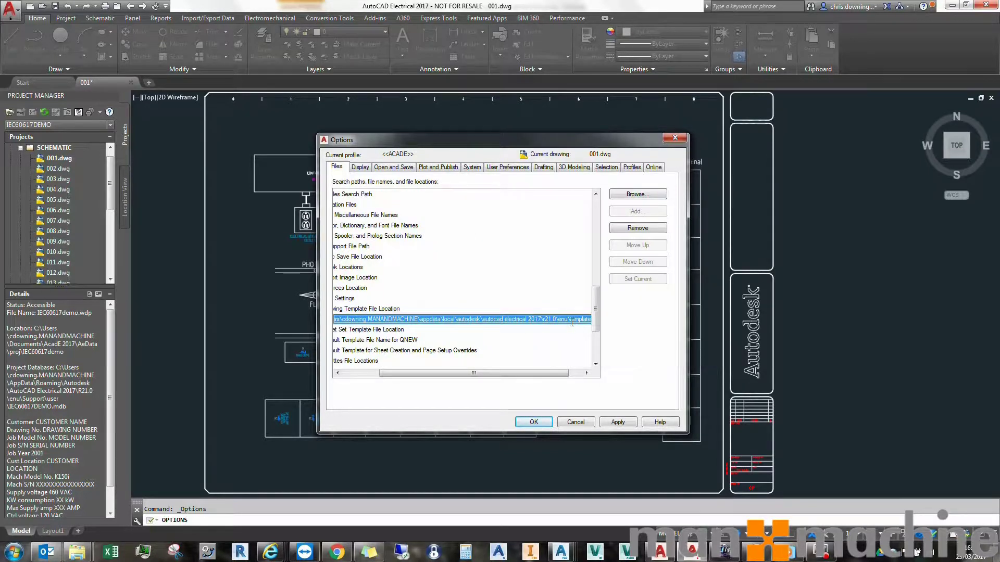
left_click_drag(569, 322, 278, 323)
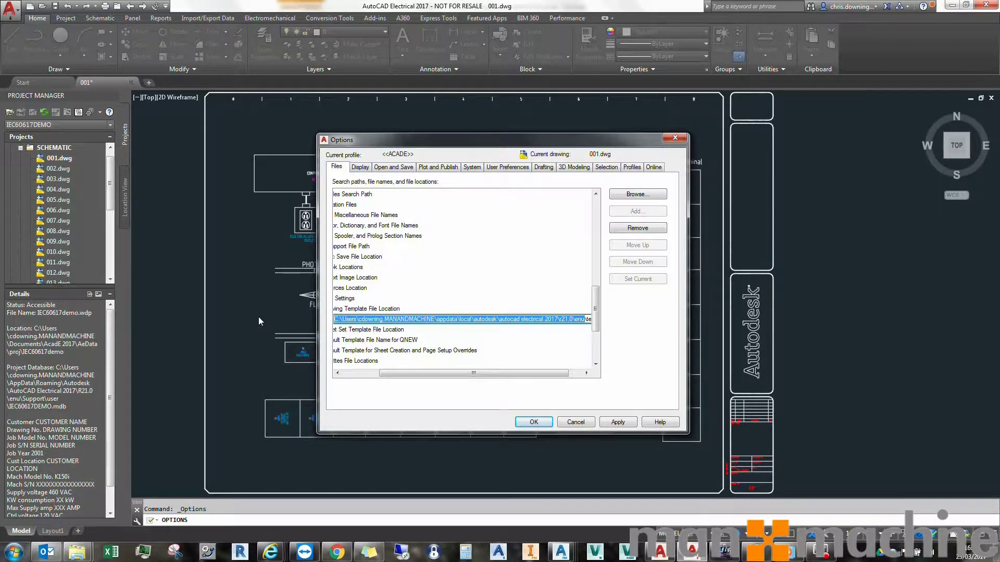
type("E:\\AutoCAD Elec\\template")
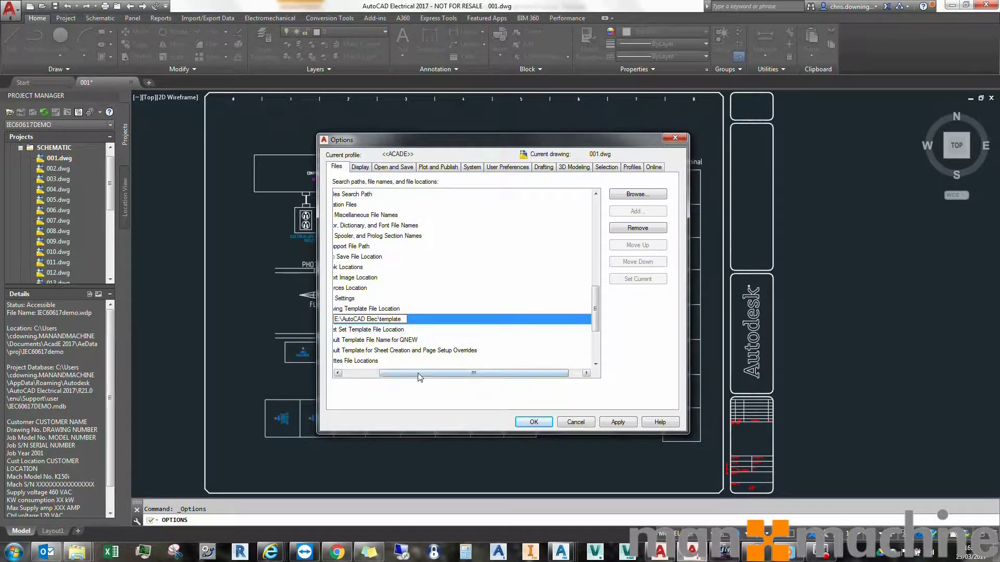
left_click_drag(420, 377, 384, 377)
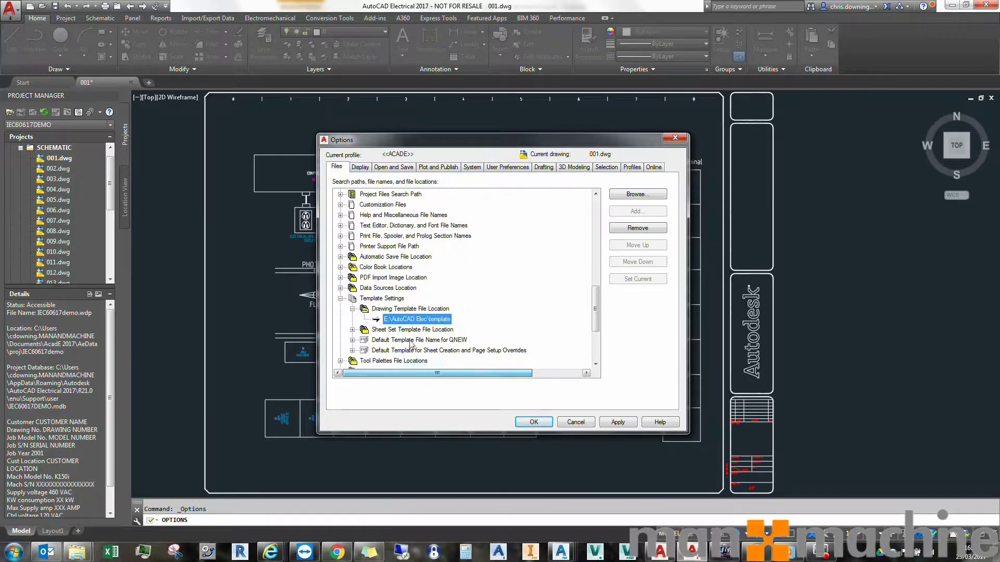
left_click(620, 422)
left_click(352, 341)
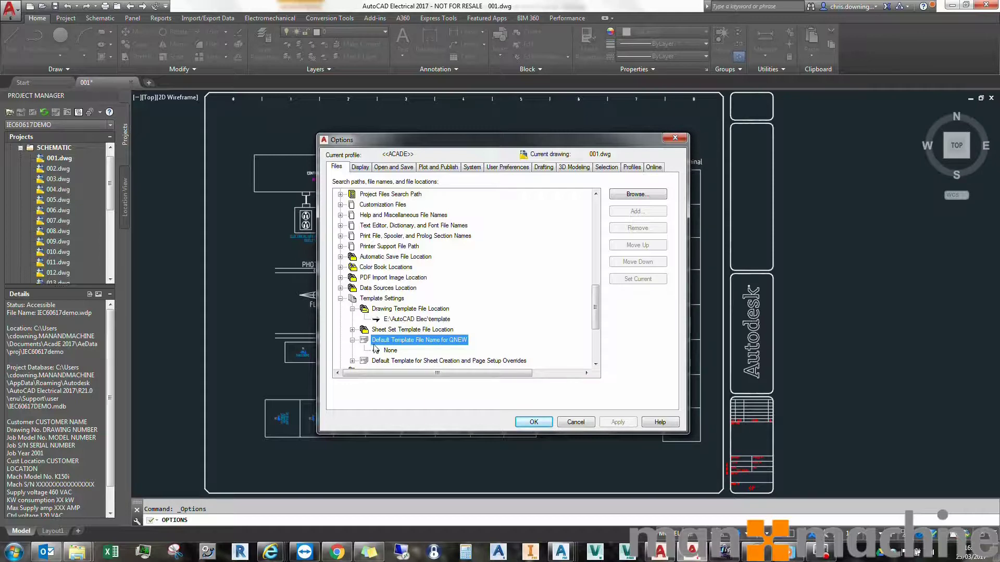
Set the QNEW default template to Electrical_template_chris.dwt from the Template folder and apply.
left_click(391, 351)
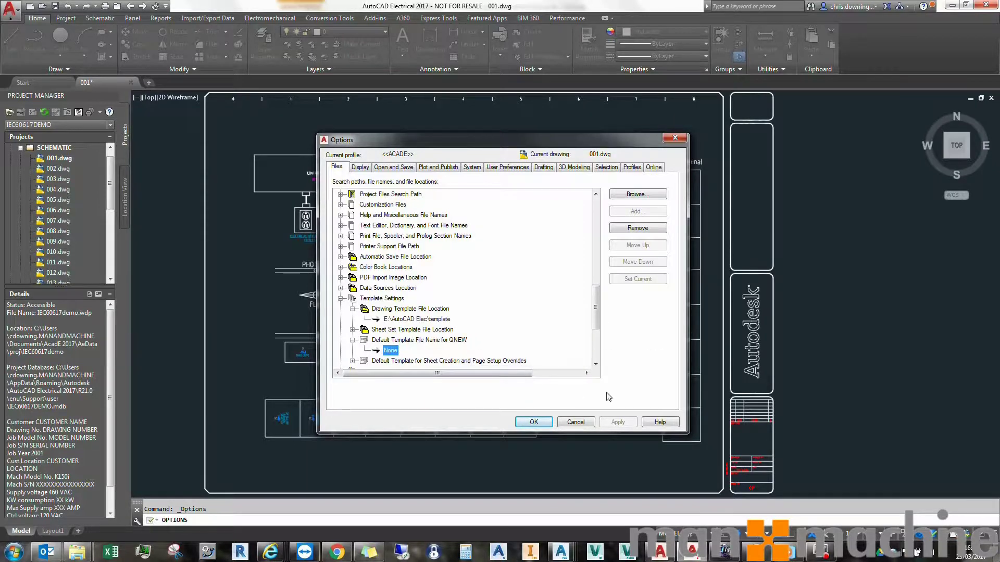
left_click(640, 195)
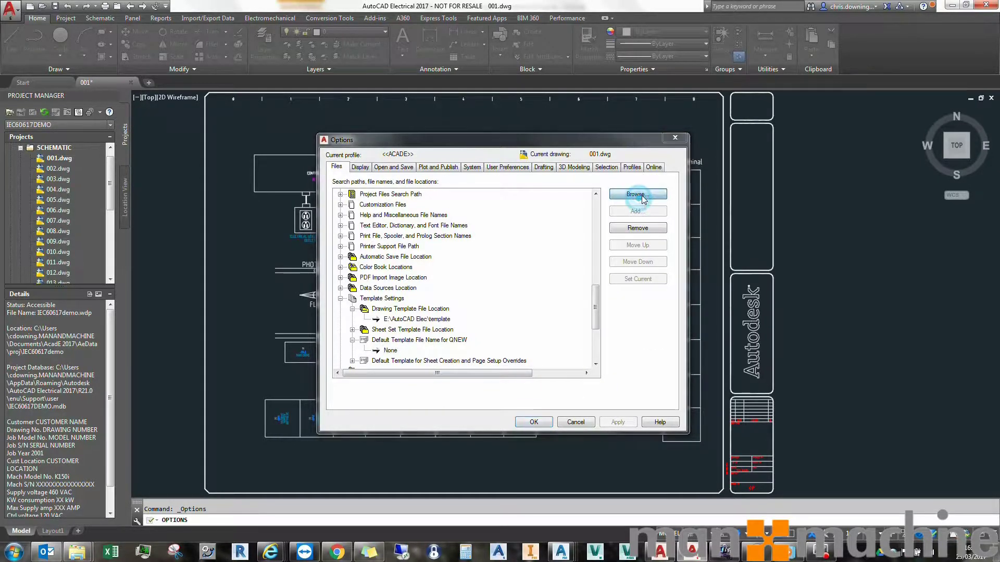
left_click(467, 175)
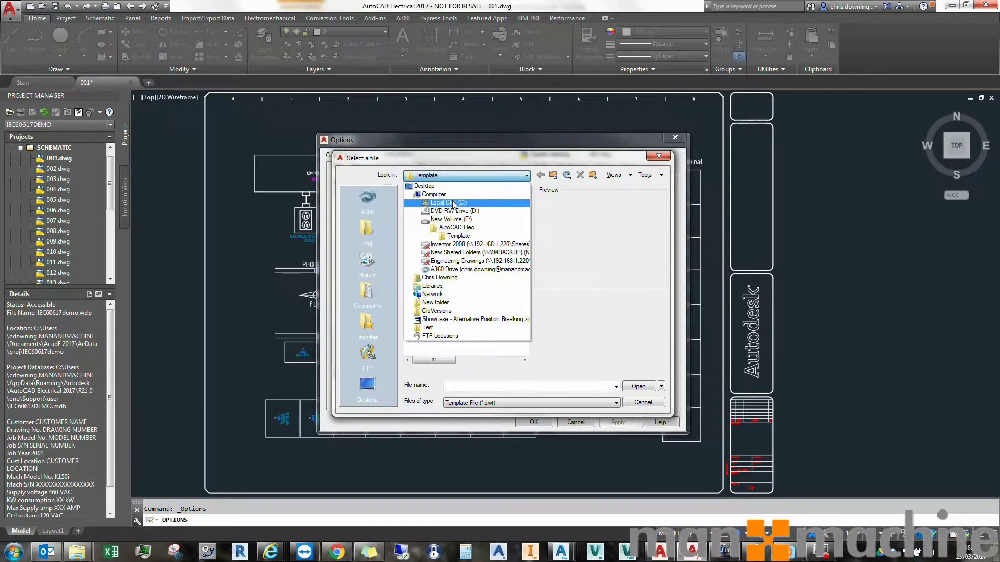
left_click(458, 236)
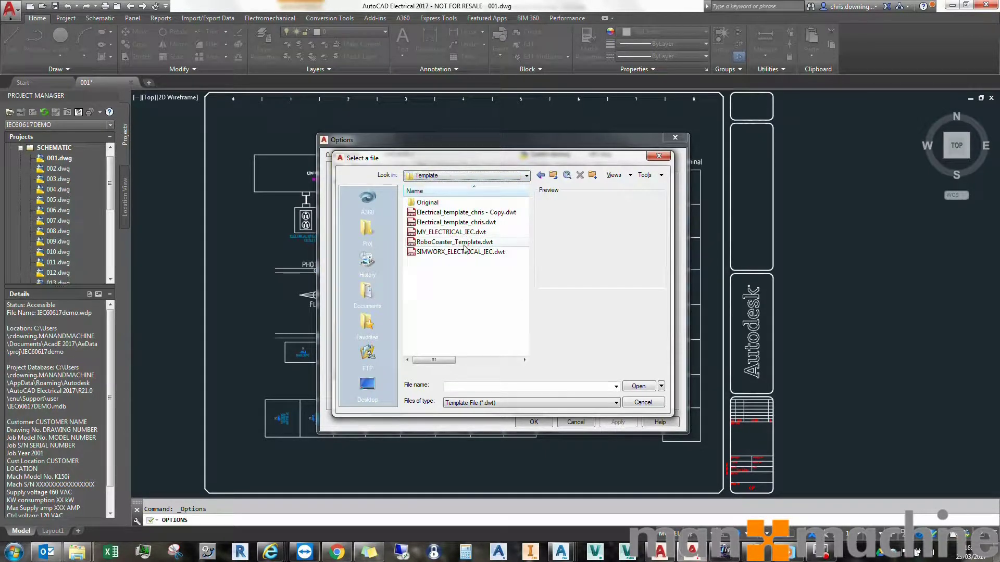
left_click(481, 233)
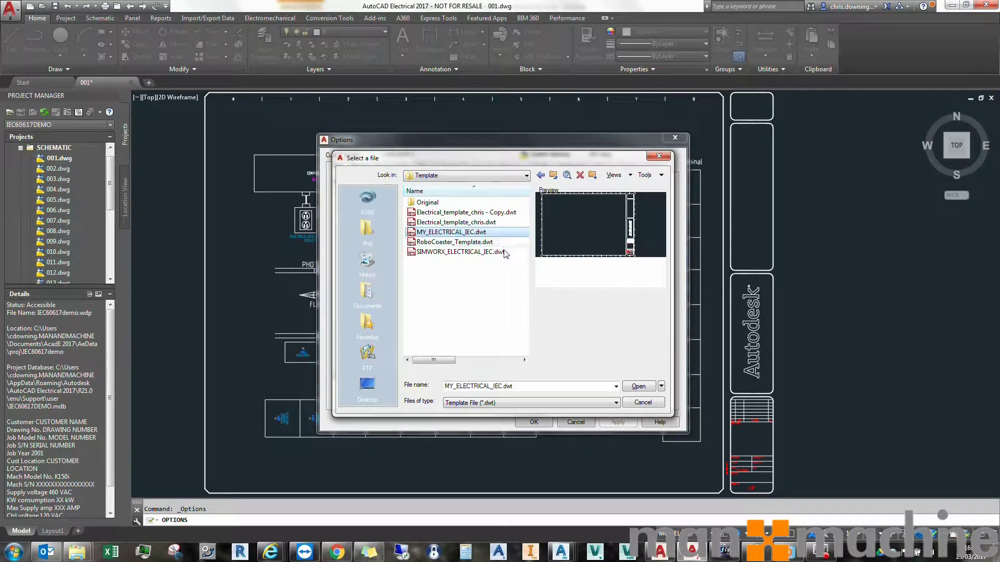
left_click(494, 222)
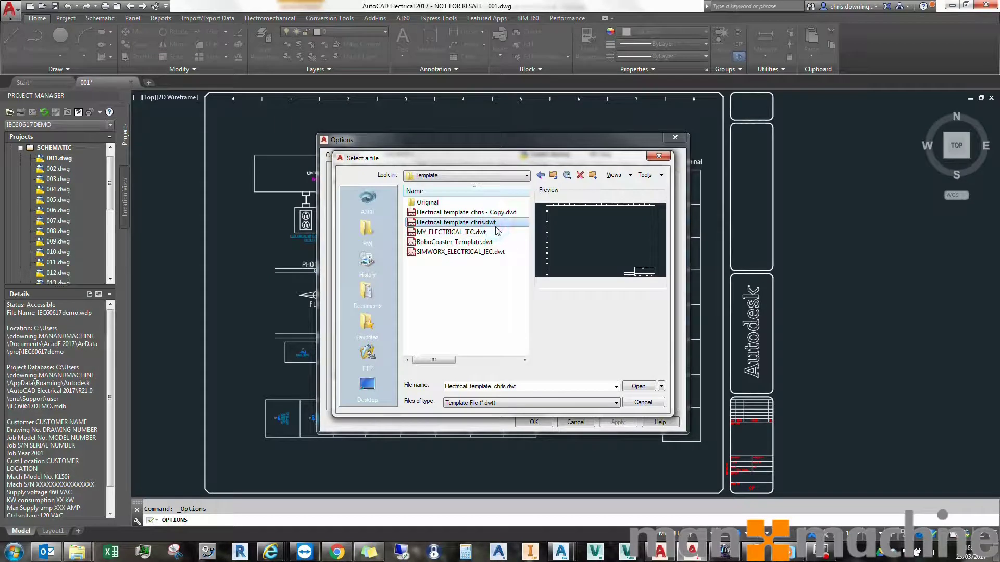
left_click(470, 255)
key("Up")
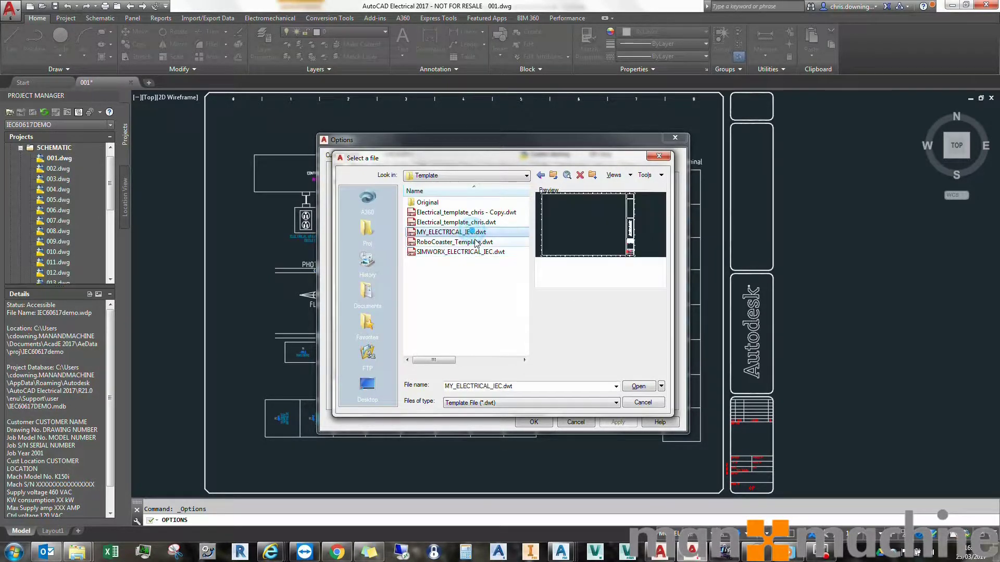
left_click(477, 224)
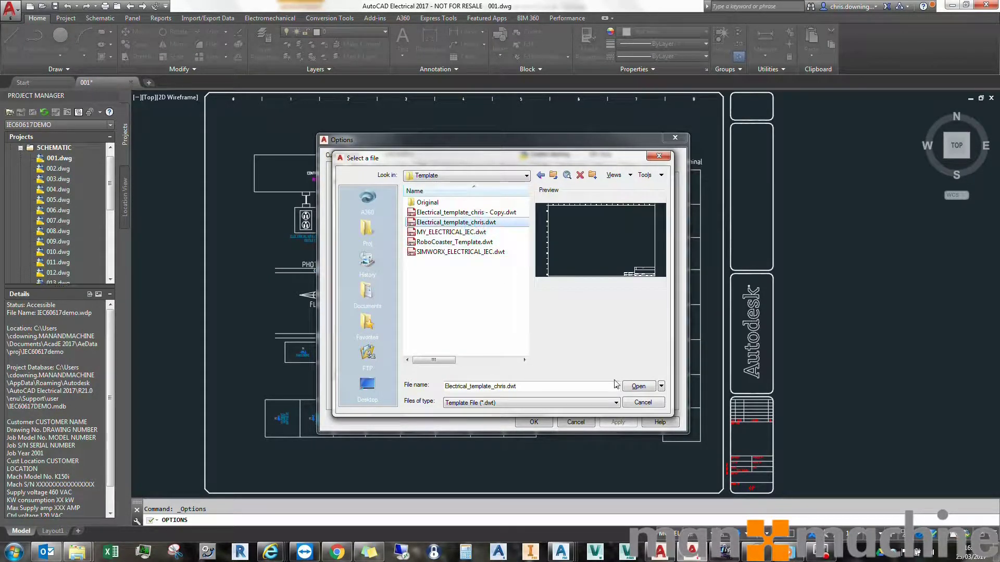
left_click(654, 391)
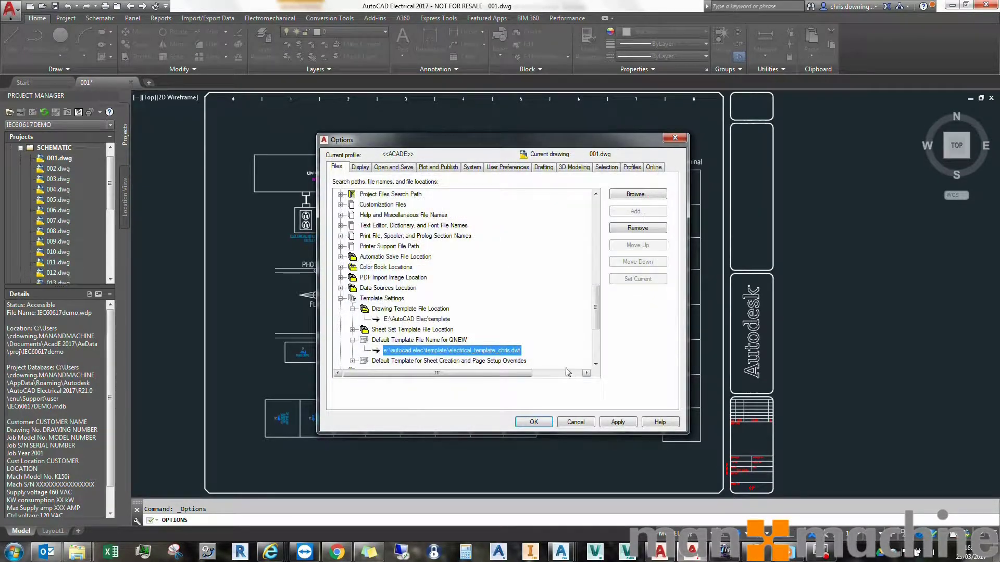
left_click(617, 422)
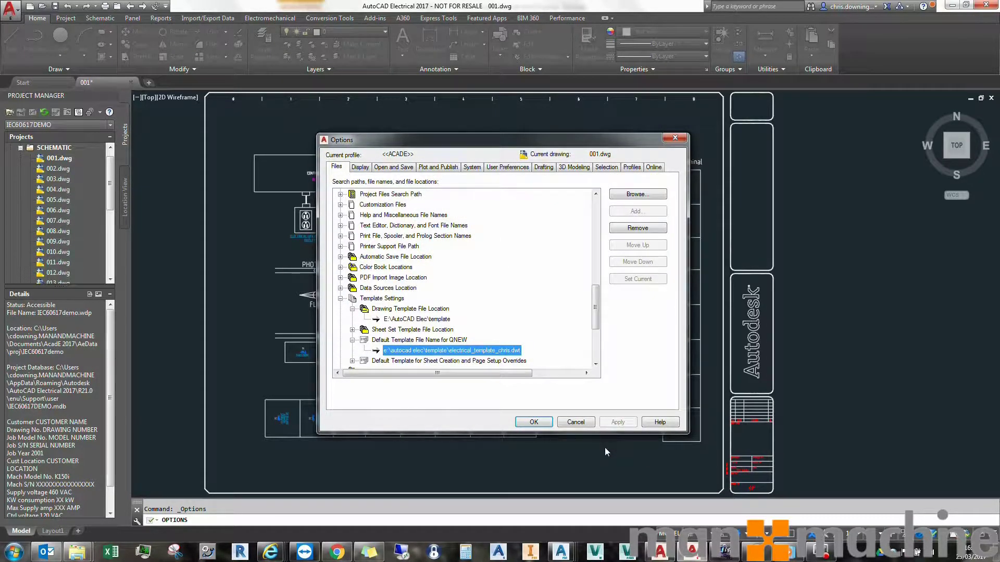
Set Tool Palettes File Locations to E:\AutoCAD Elec\toolpalette, accepting the nonexistent-path warning.
left_click(341, 299)
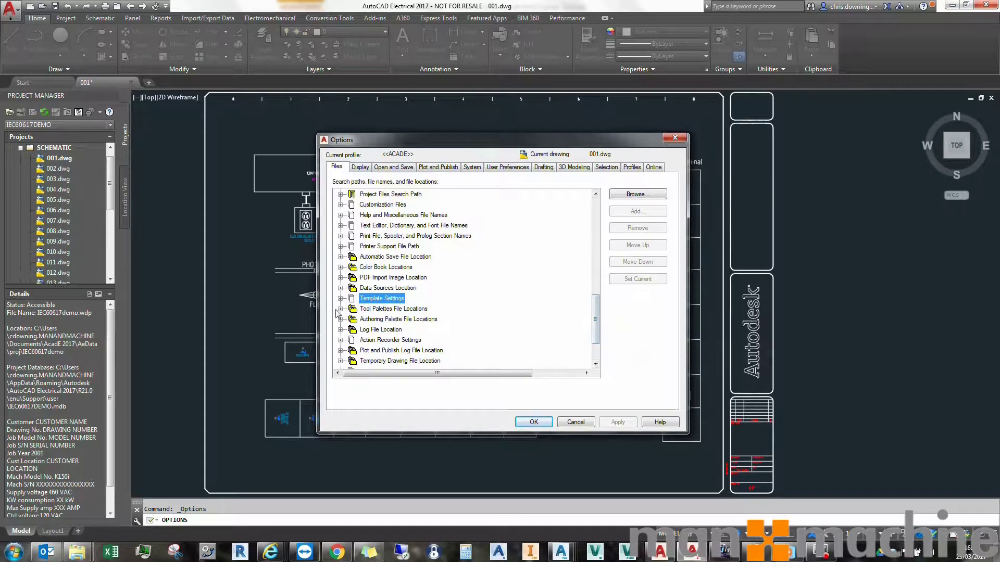
left_click(341, 309)
left_click(534, 319)
left_click(536, 373)
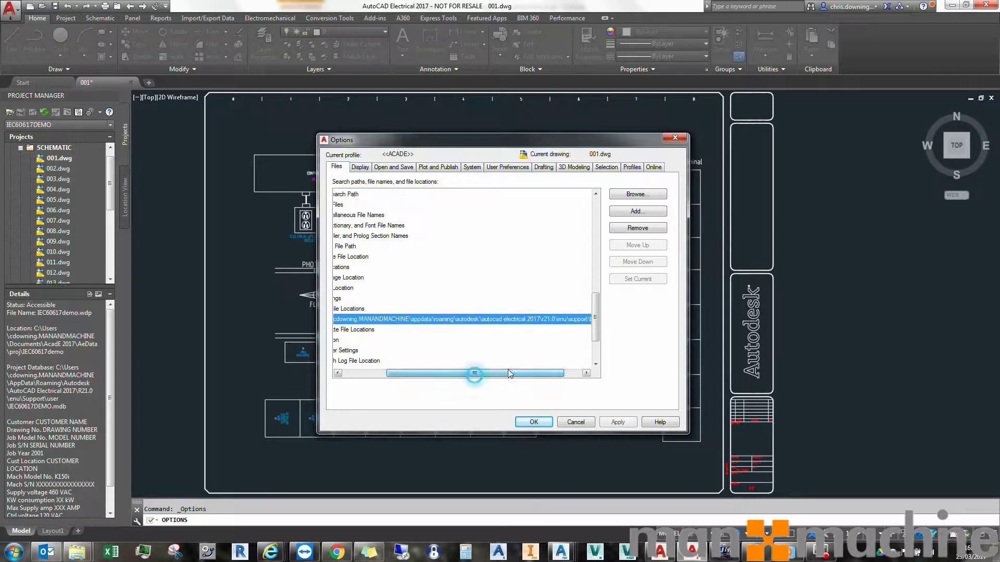
left_click(562, 319)
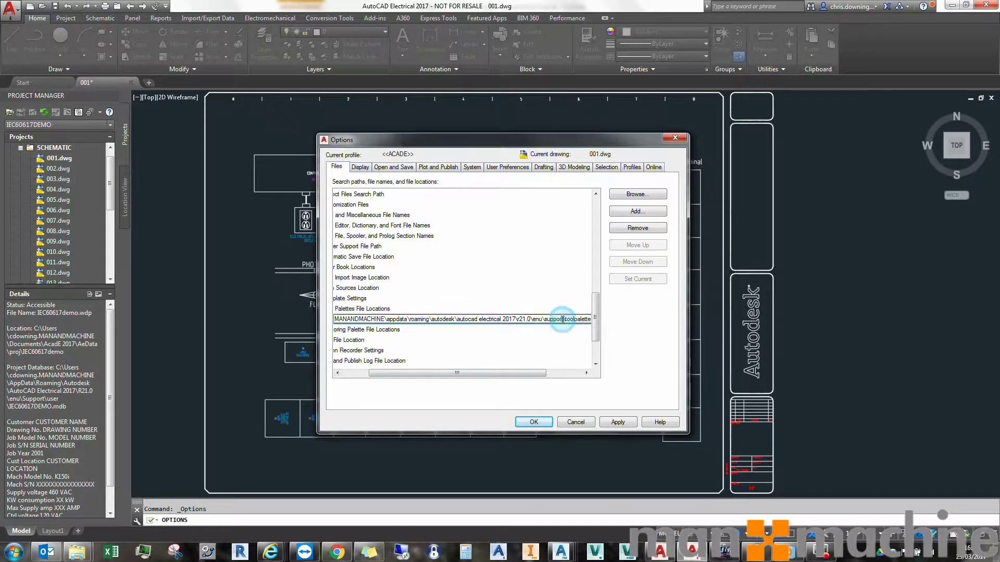
type("E:\\AutoCAD Elec\\toolpalette")
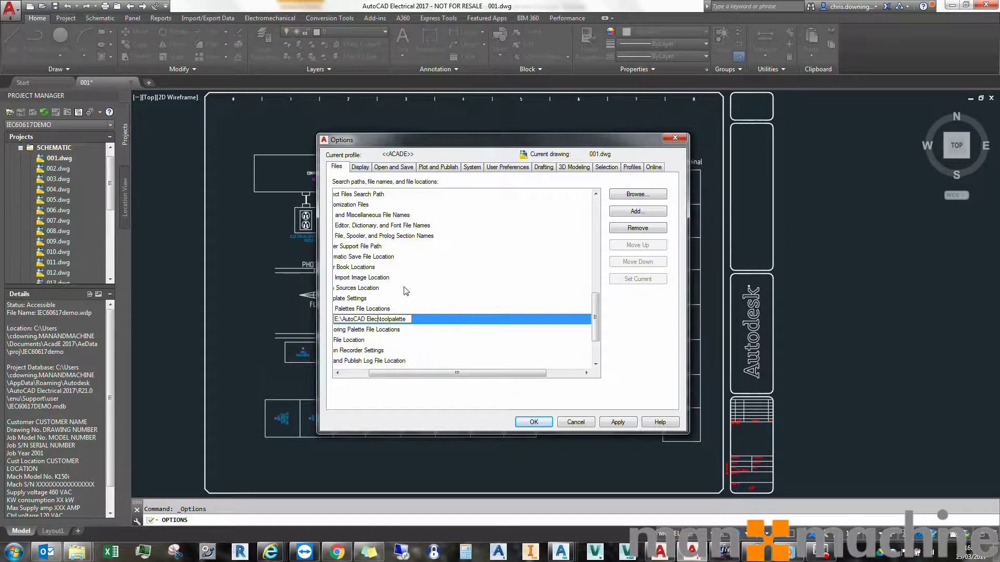
key("Return")
left_click(515, 313)
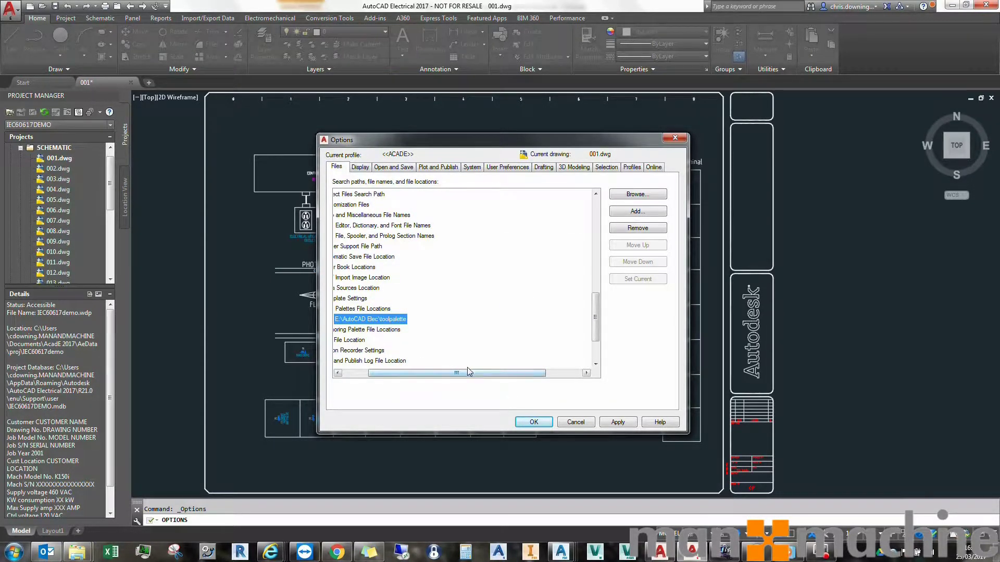
left_click_drag(469, 371, 440, 372)
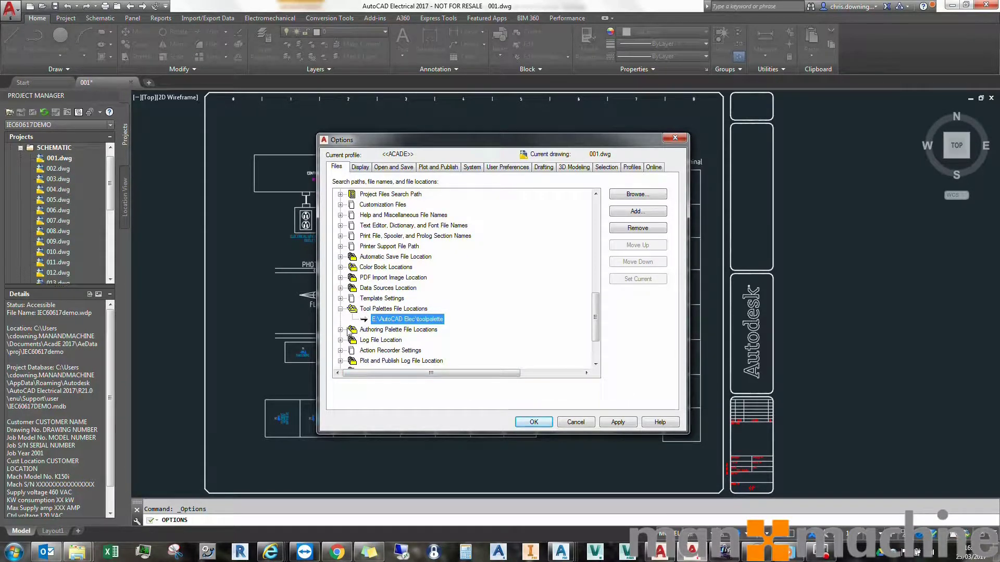
left_click(341, 309)
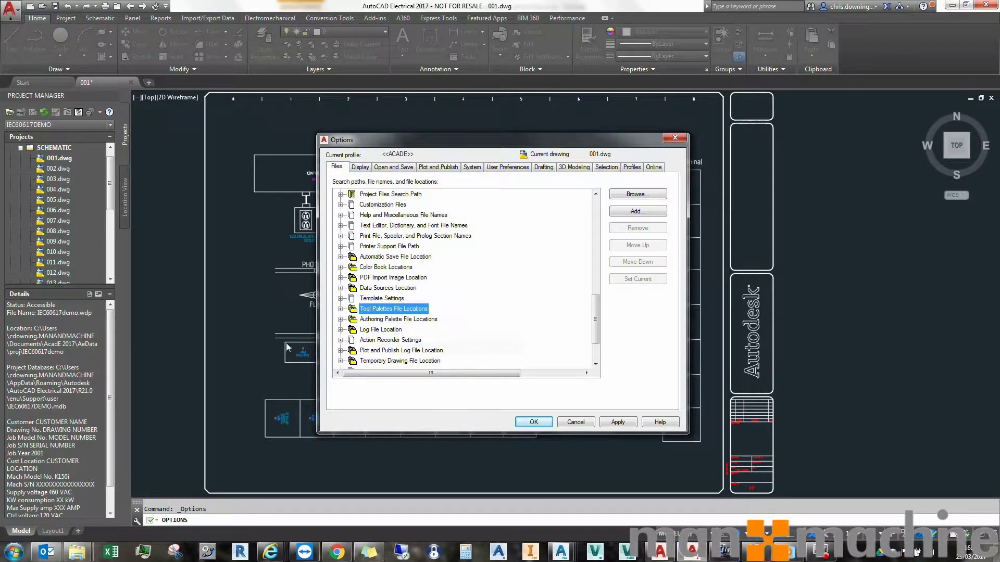
Set the Printer Configuration Search Path to E:\AutoCAD Elec\plotters.
left_click(341, 350)
left_click(404, 361)
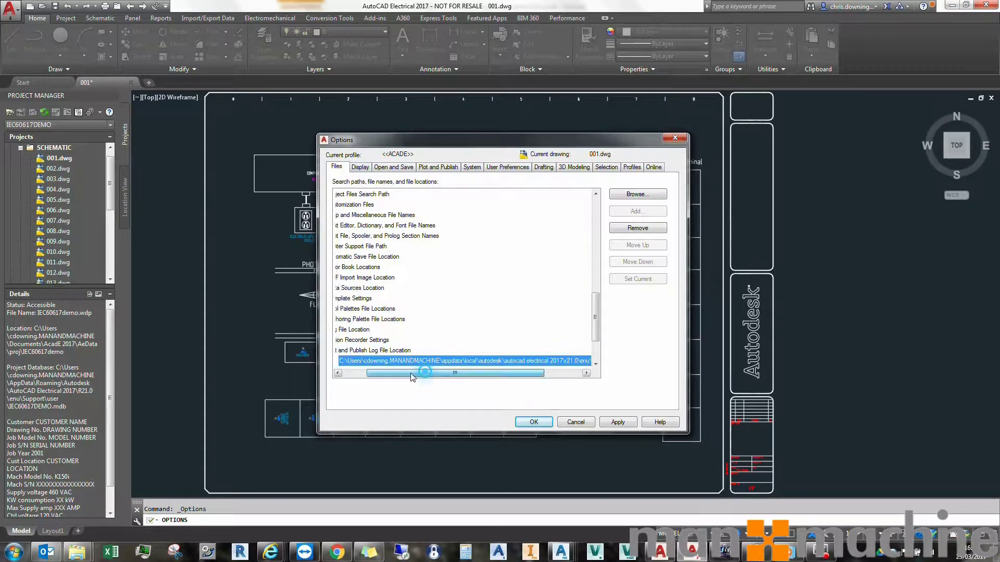
left_click(341, 350)
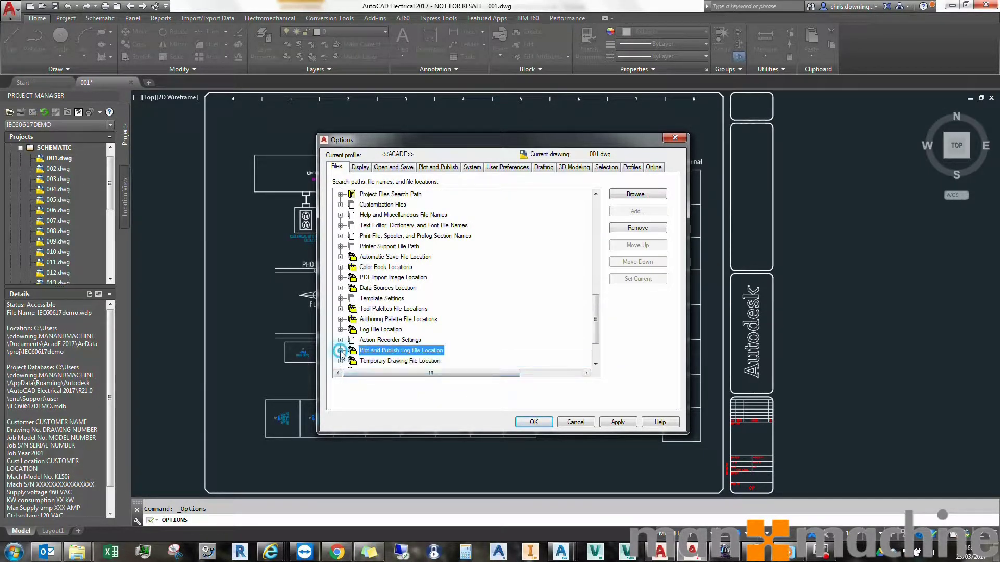
left_click(341, 236)
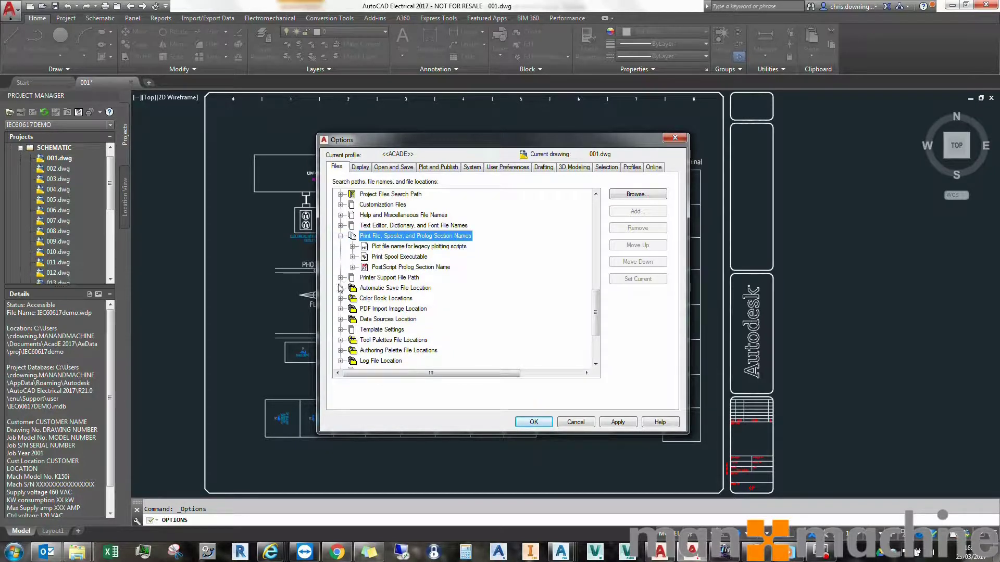
left_click(341, 236)
left_click(340, 246)
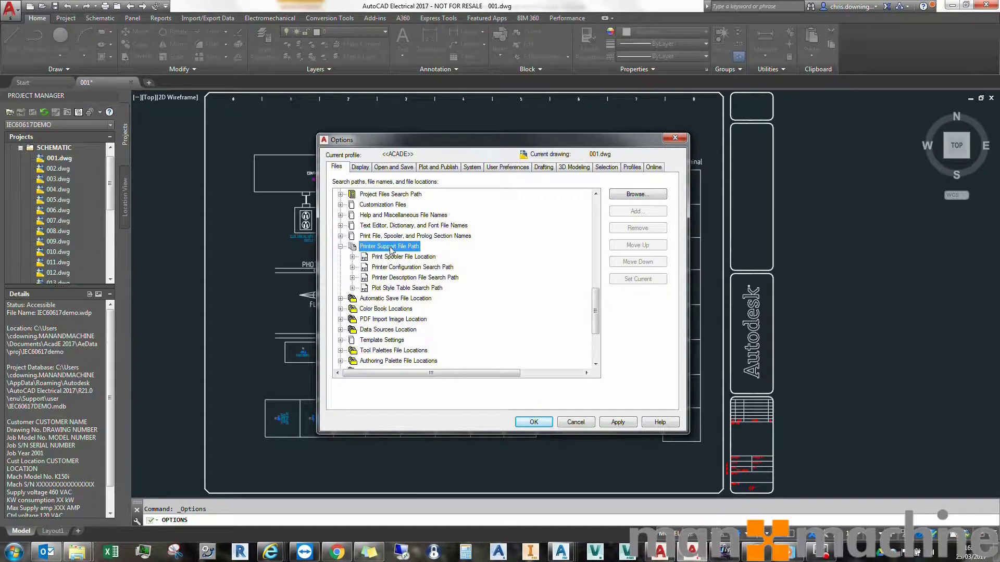
left_click(352, 267)
left_click(427, 277)
left_click(539, 279)
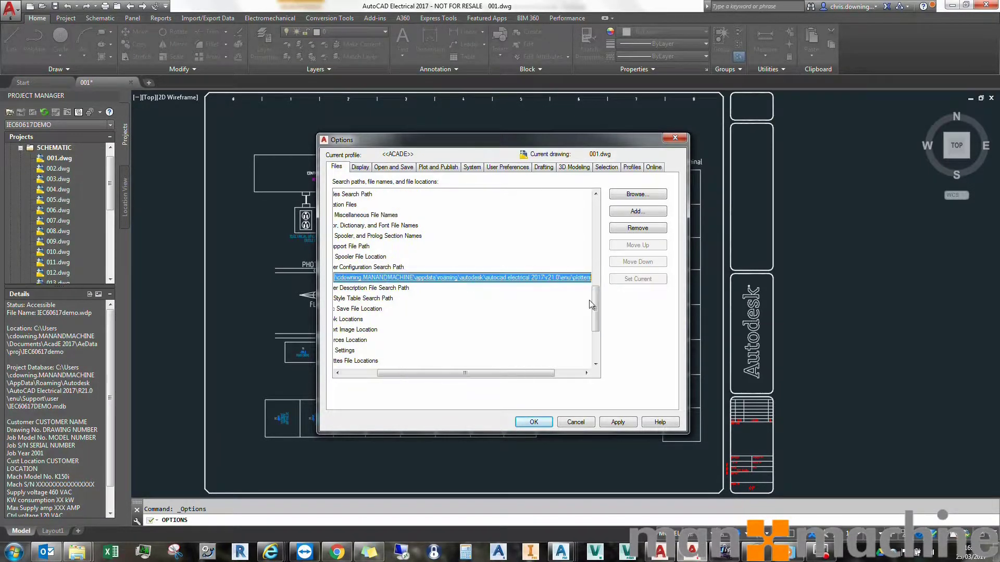
left_click_drag(572, 277, 137, 270)
type("E:\\AutoCAD Elecplotters")
key("Return")
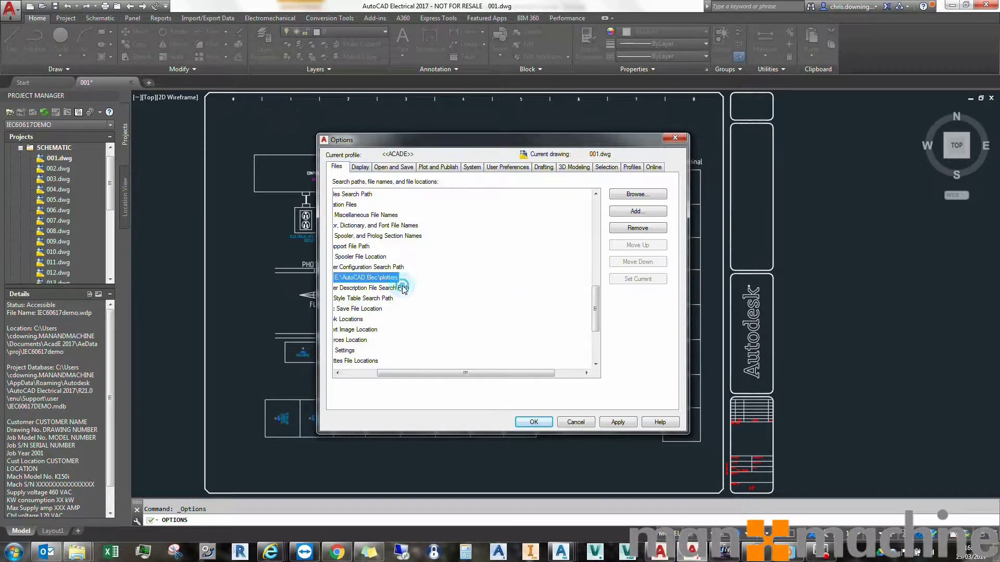
left_click_drag(446, 373, 413, 372)
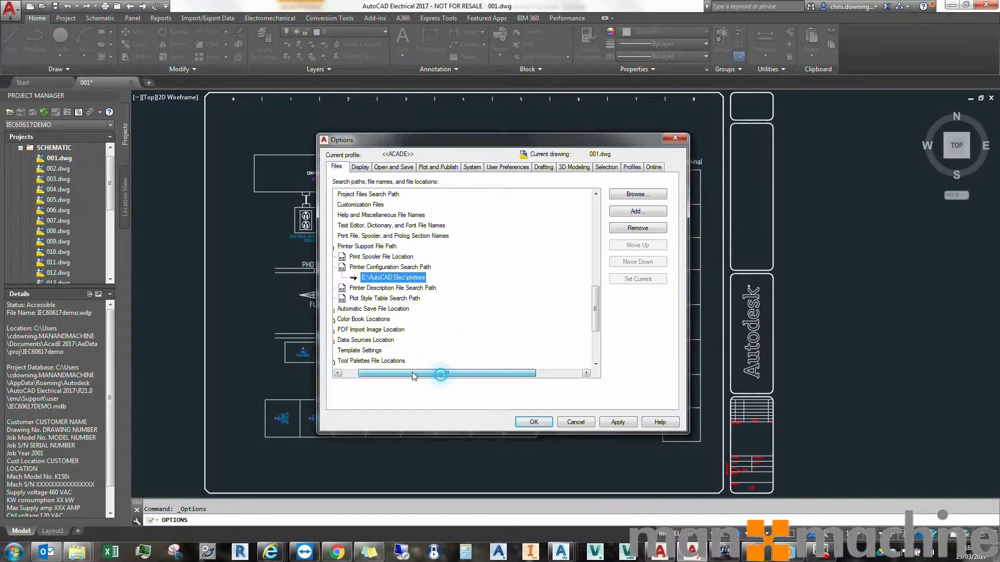
Point the printer description path to \plotters\pmp files and plot style path to \plotters\plot styles.
double_click(365, 288)
left_click(479, 299)
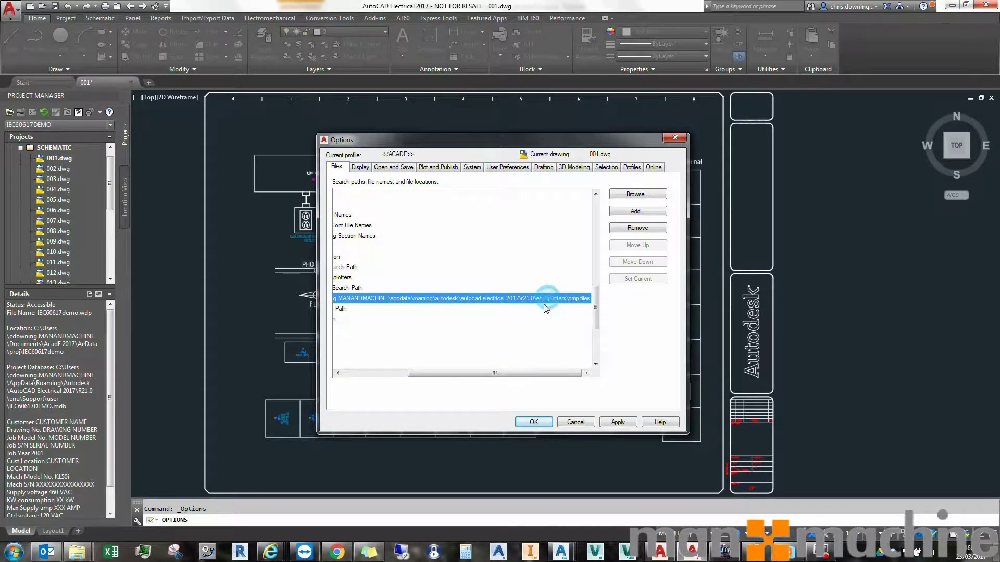
left_click(560, 299)
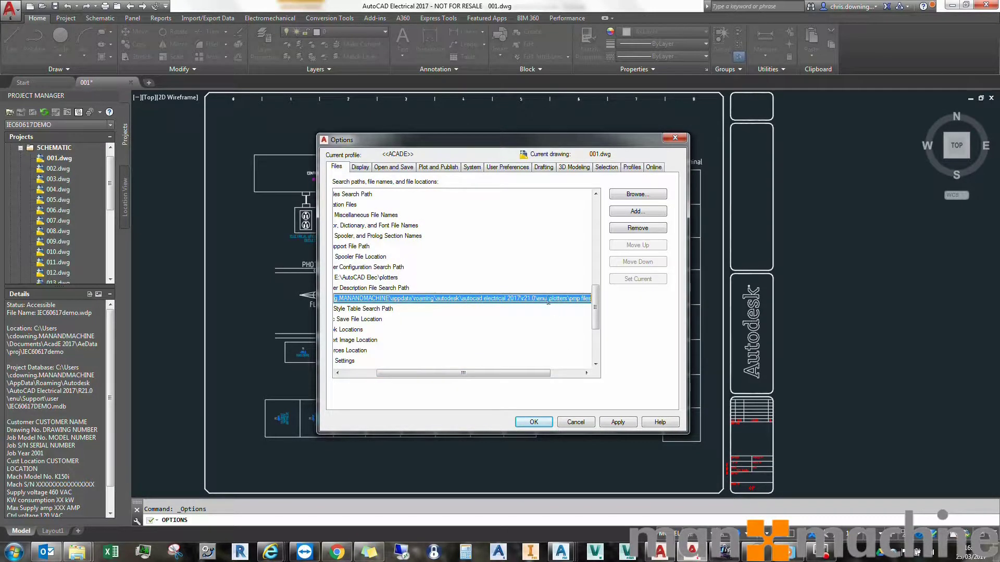
type("E:\\AutoCAD Elec\\plotters\\pmp files")
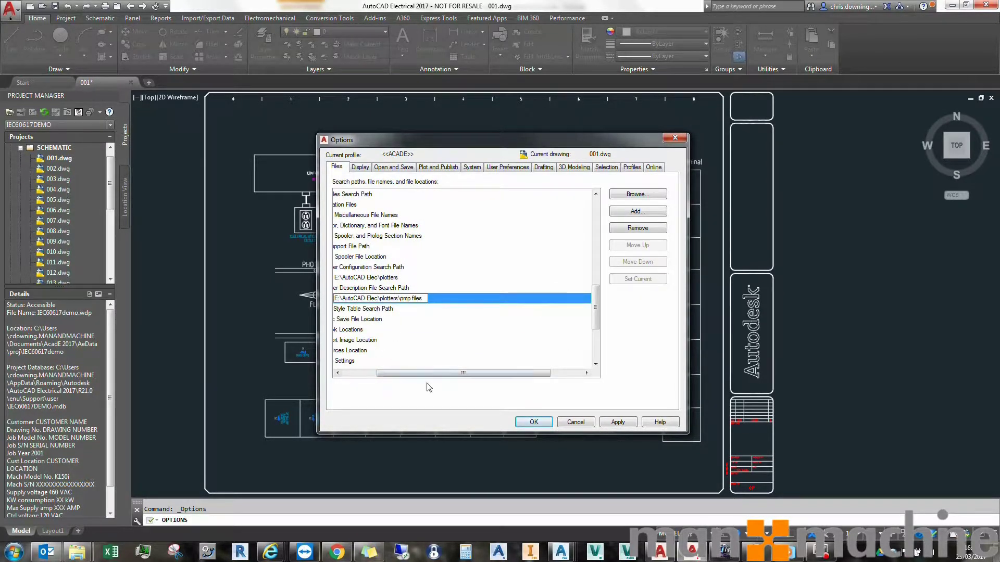
key("Return")
left_click(353, 310)
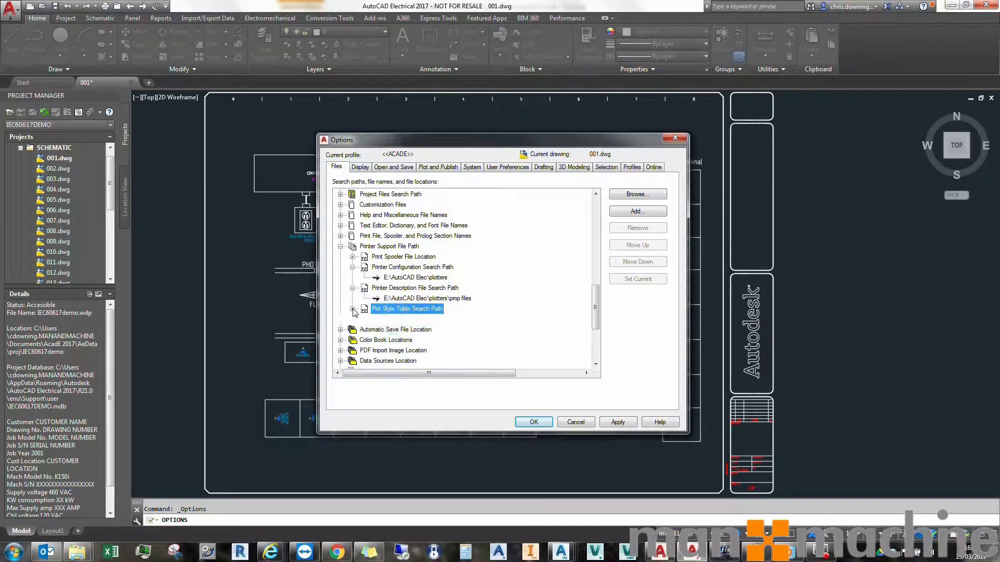
left_click(396, 319)
left_click_drag(436, 374, 507, 375)
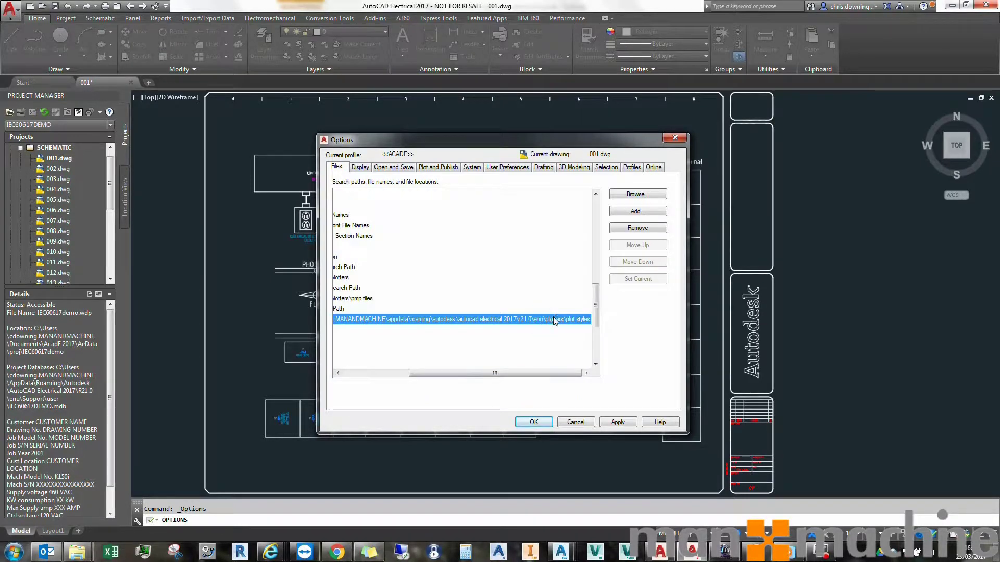
left_click(547, 320)
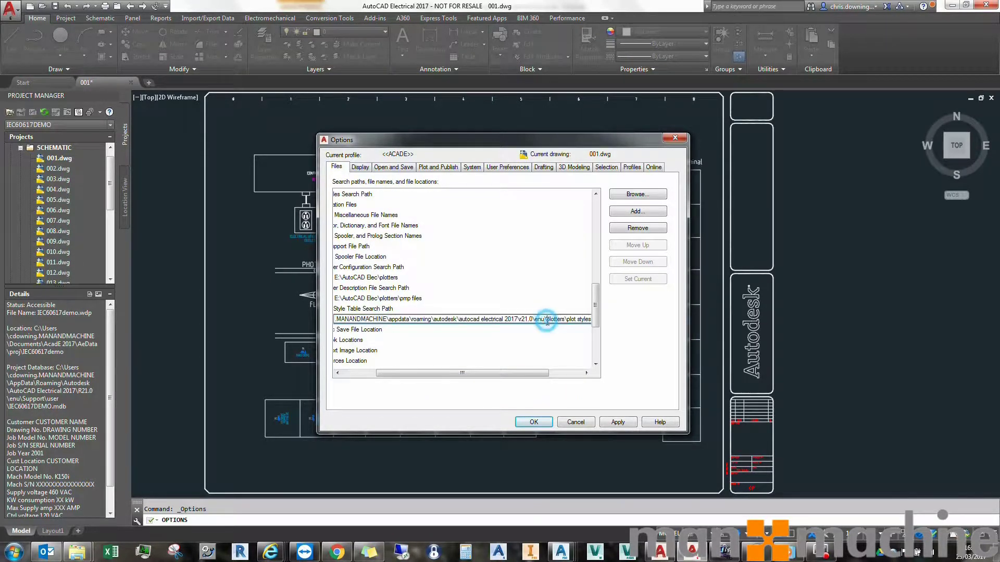
type("E:\\AutoCAD Elec\\plotters\\plot styles")
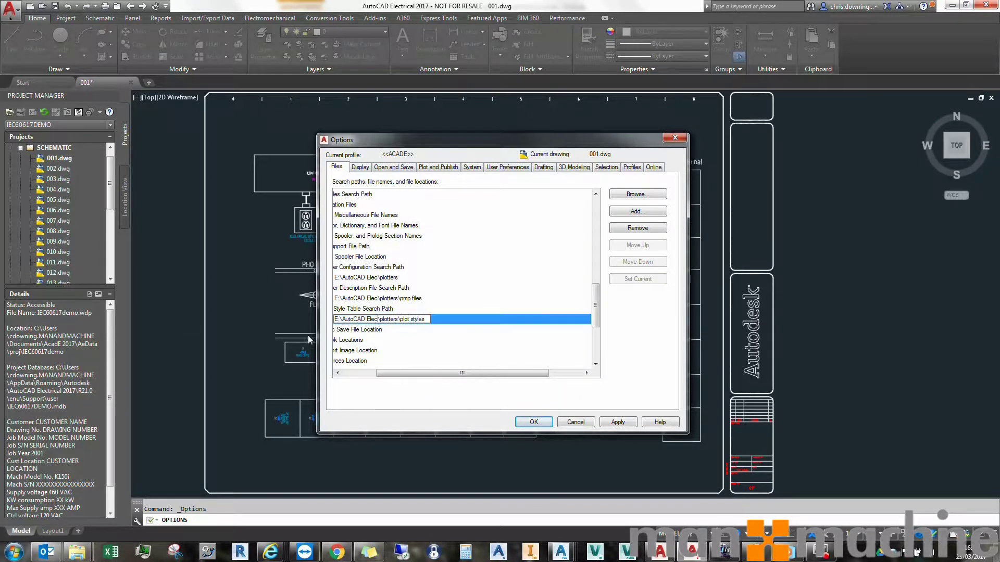
left_click(503, 373)
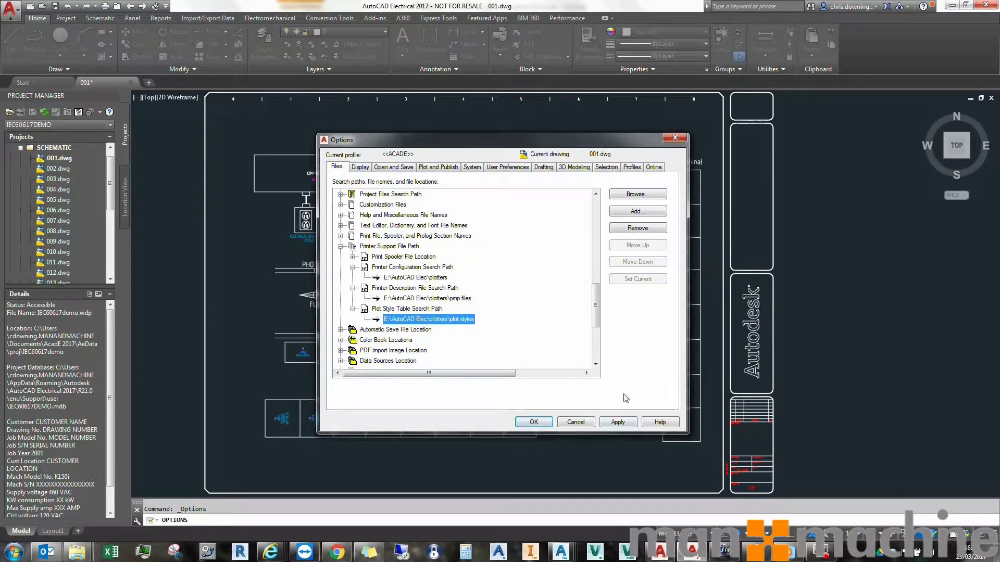
Apply the printer search path changes, close Options, and start a new drawing from the default template.
left_click(617, 422)
left_click(546, 425)
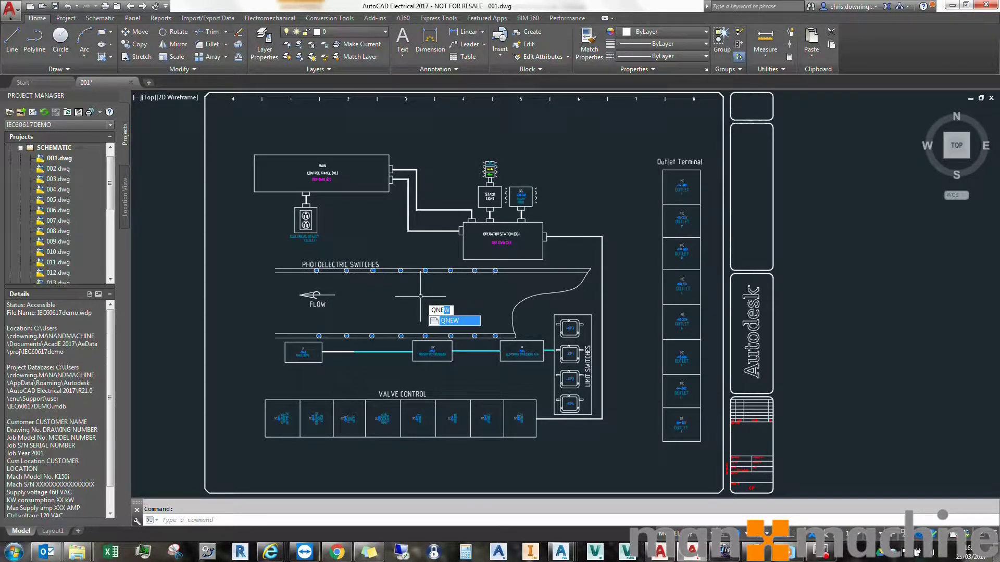
key("Return")
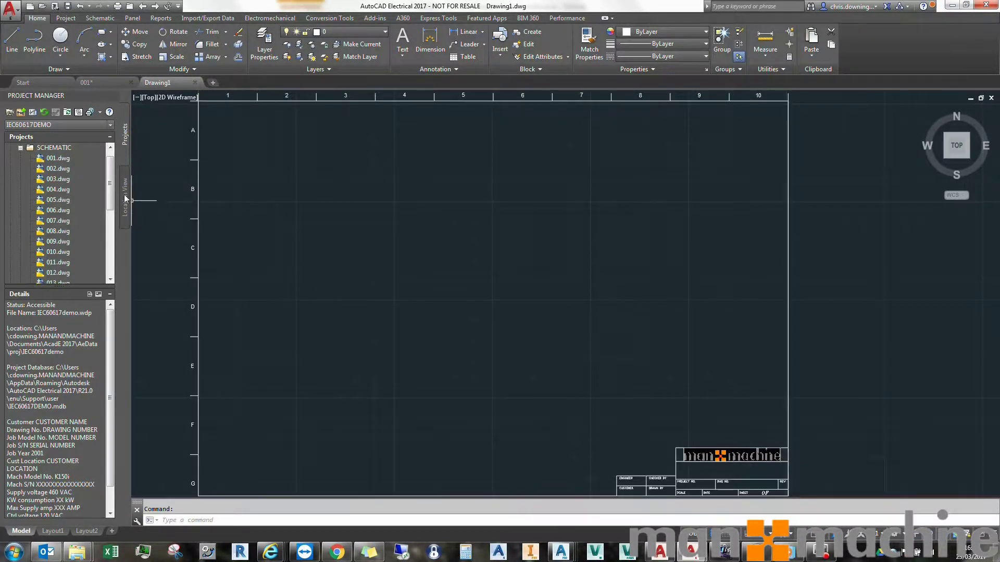
Collapse the SCHEMATIC folder and the IEC60617DEMO project in the Project Manager.
scroll(110, 188, "up", 2)
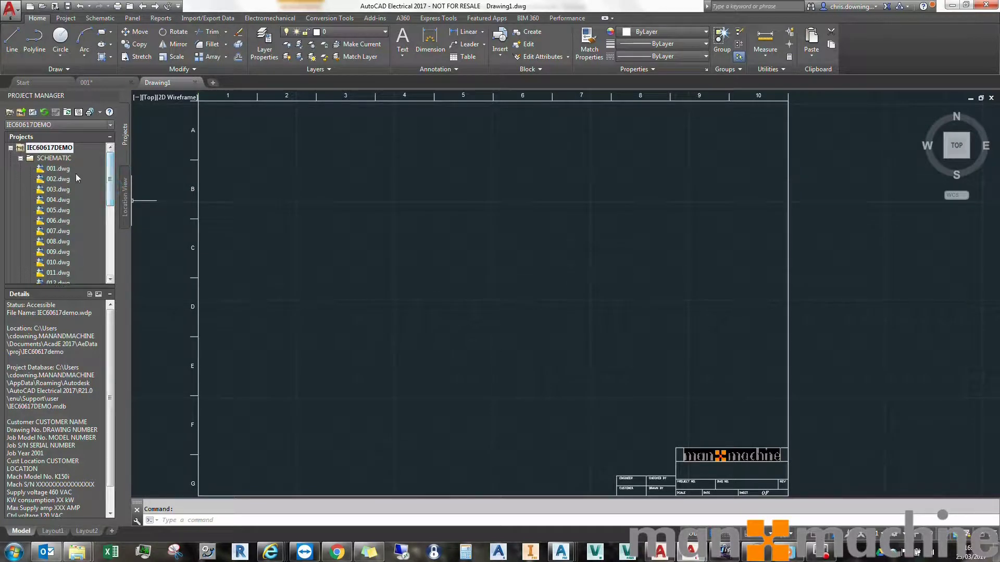
left_click(21, 158)
left_click(10, 148)
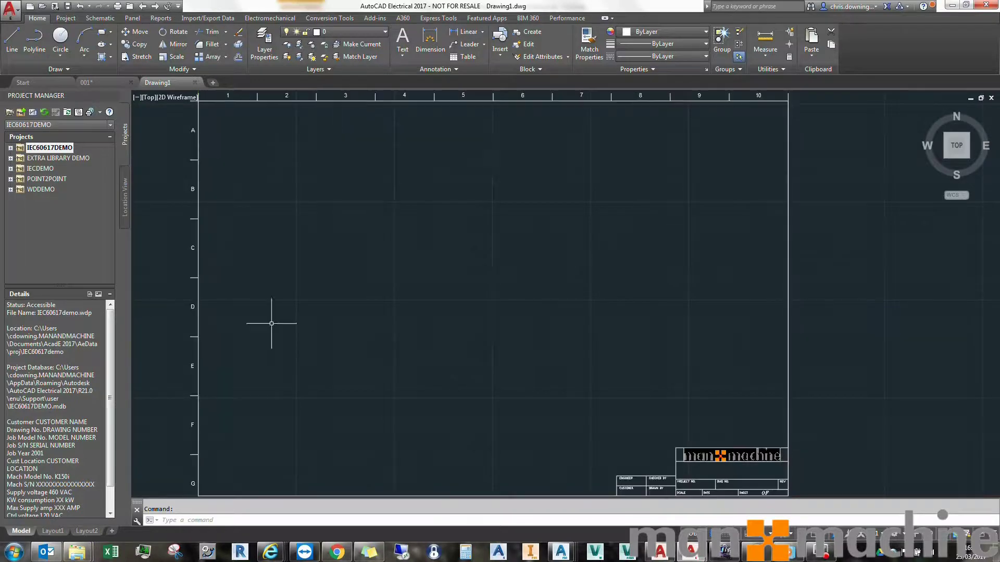
In the AutoCAD Elec folder window, open AeData and open wd.env in Notepad.
mouse_move(68, 555)
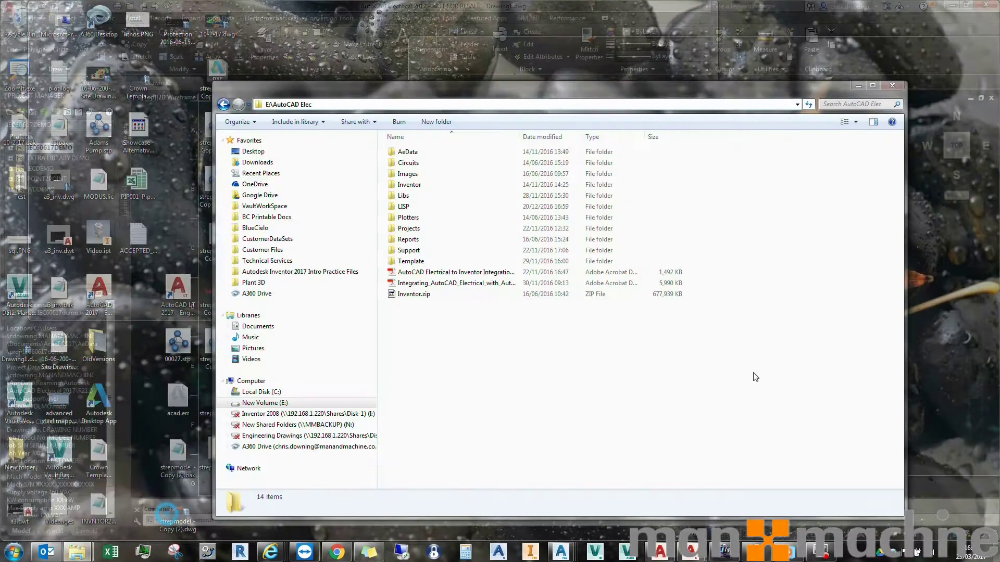
left_click(164, 516)
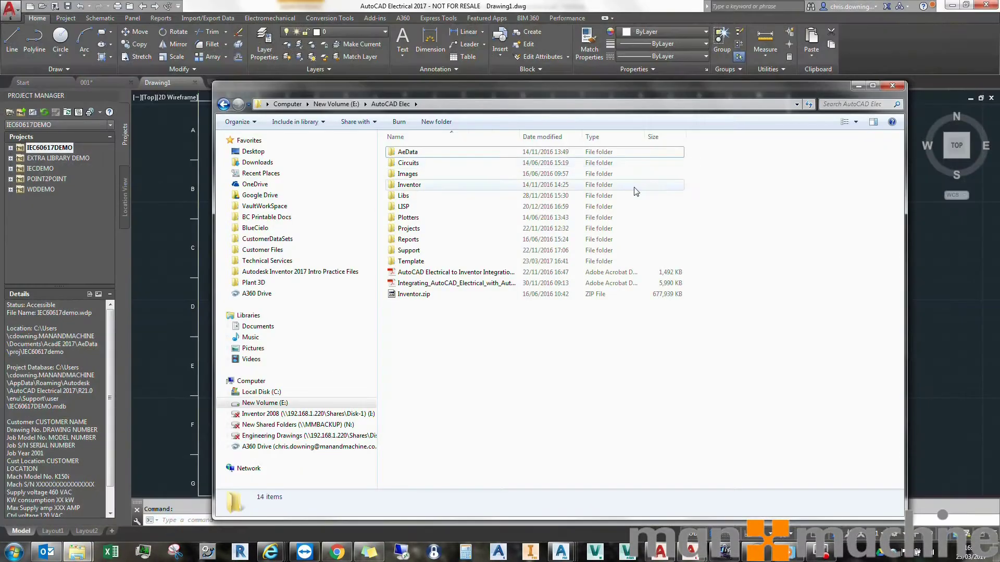
double_click(453, 152)
left_click(414, 187)
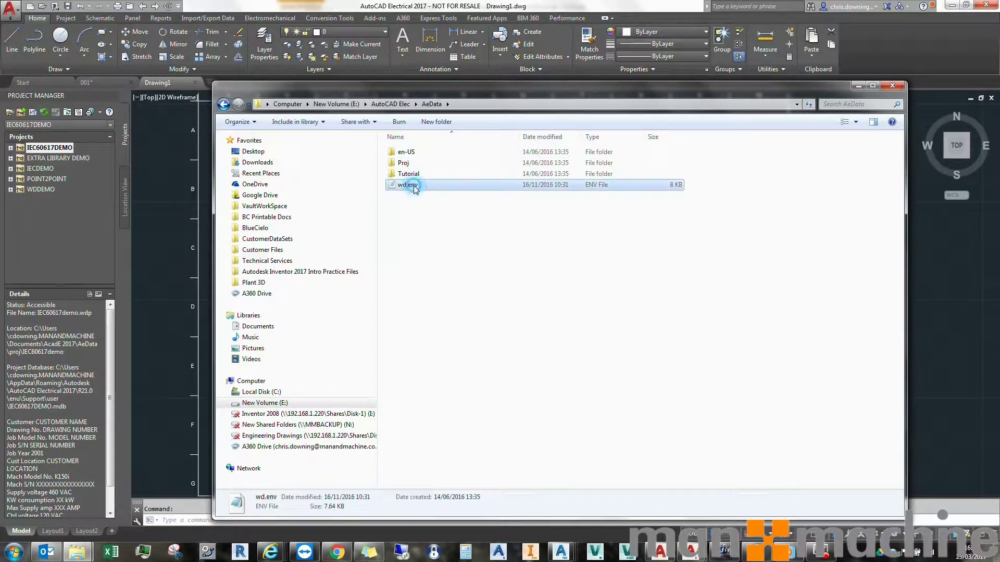
double_click(420, 188)
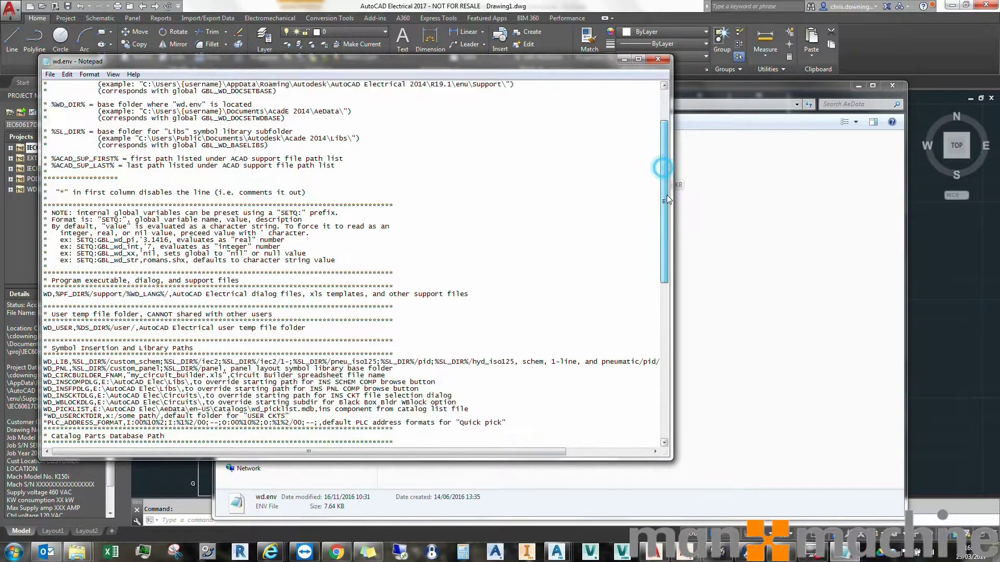
Scroll through wd.env and highlight the project and WD_MENU icon menu file paths.
left_click_drag(667, 199, 668, 246)
left_click_drag(77, 383, 181, 385)
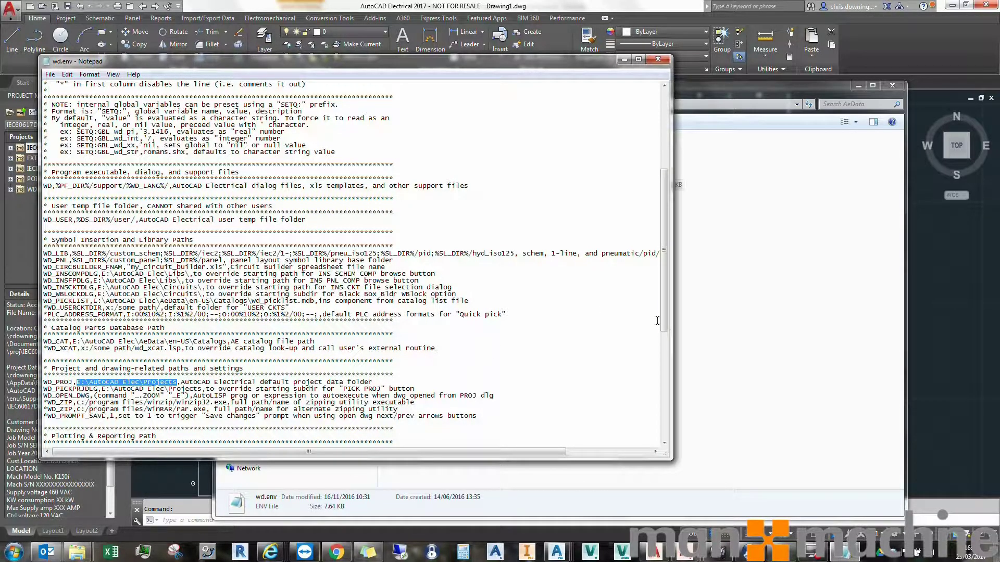
left_click_drag(664, 323, 673, 382)
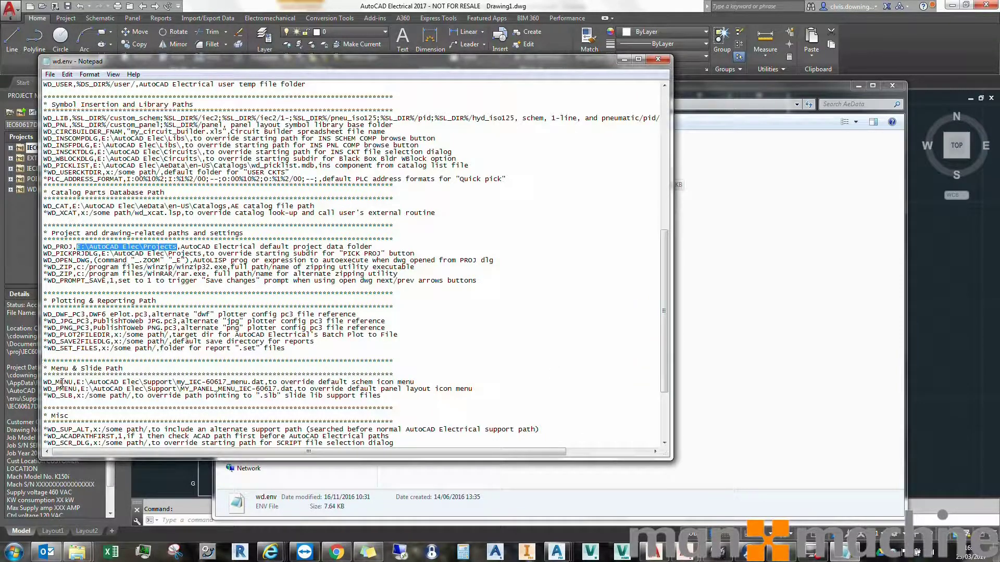
left_click_drag(78, 378, 252, 387)
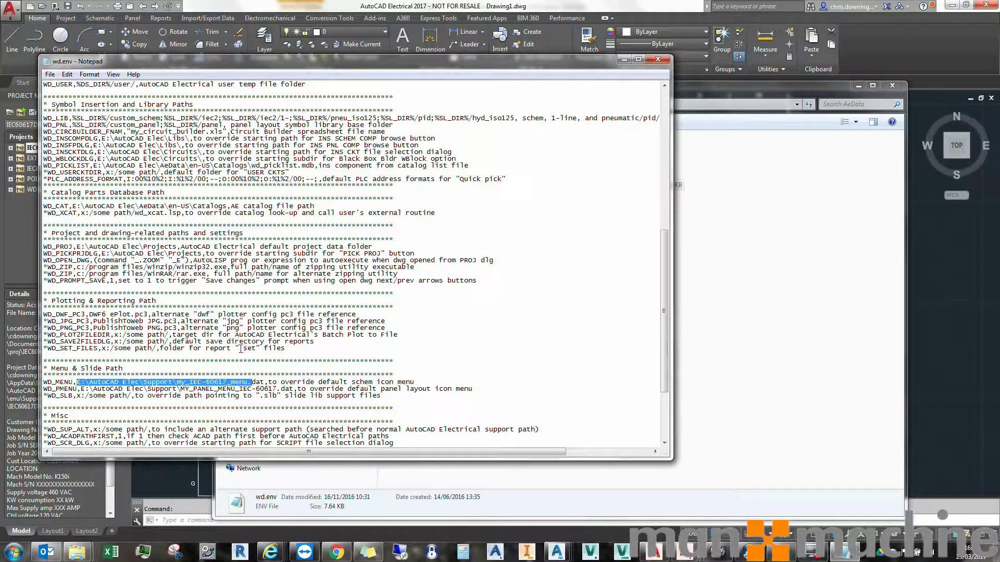
scroll(240, 349, "up", 2)
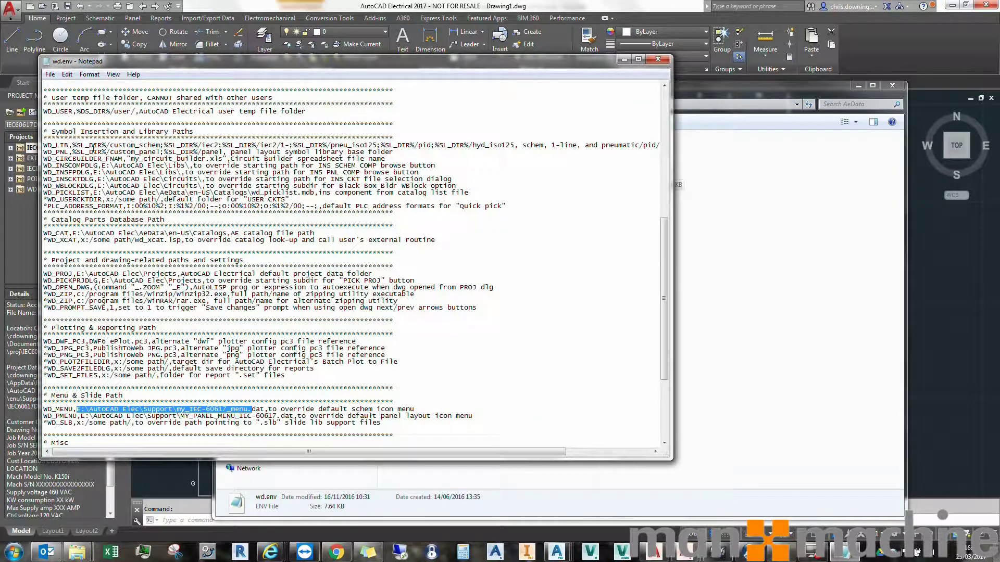
Highlight the %SL_DIR% custom_schem path in the WD_LIB line, then close Notepad without changes.
left_click_drag(94, 146, 107, 146)
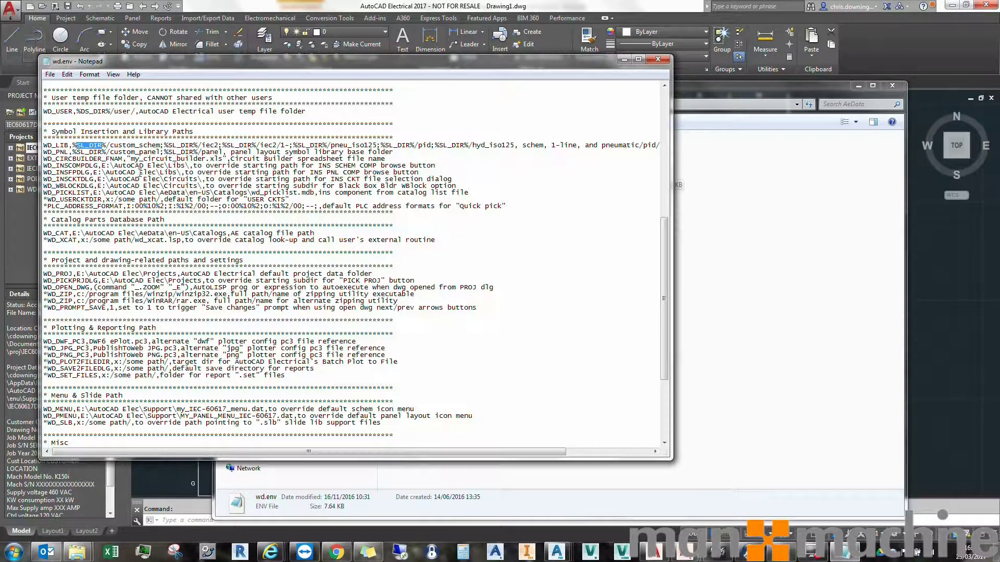
left_click(163, 145)
left_click_drag(139, 58, 270, 79)
scroll(426, 221, "up", 10)
scroll(410, 214, "up", 2)
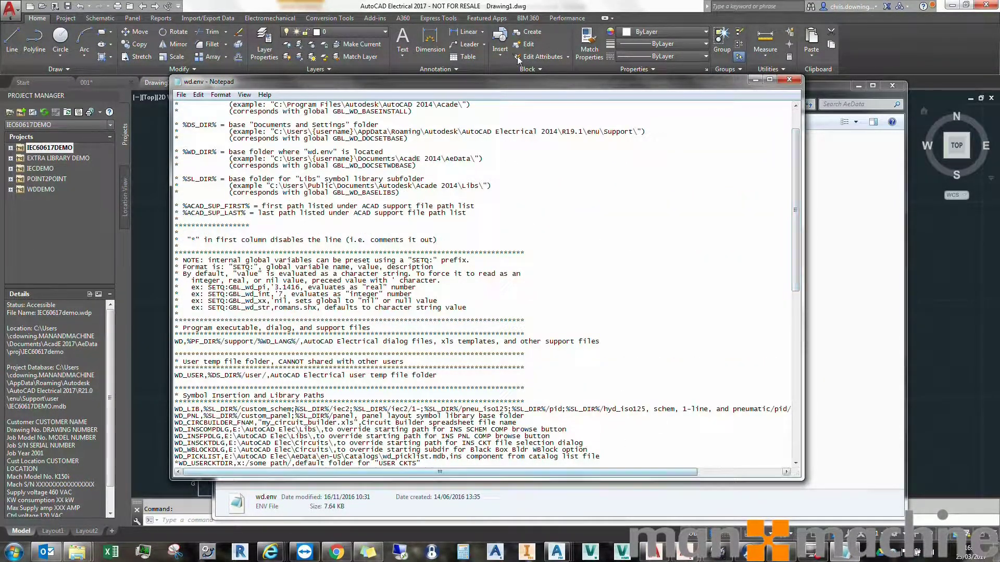
left_click(791, 79)
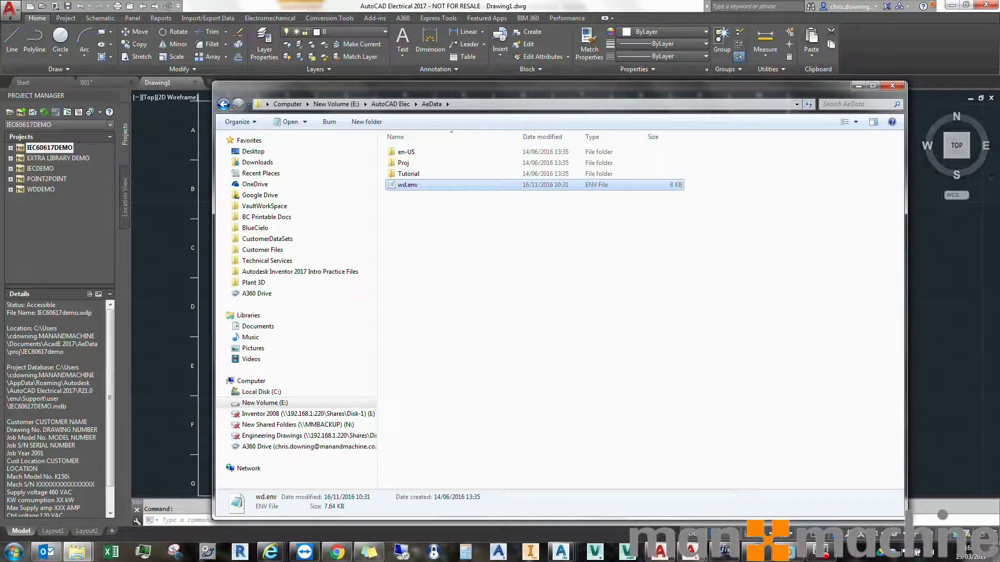
Return to the 001.dwg window, quit AutoCAD Electrical with Ctrl+Q, and save 001.dwg.
key("super+d")
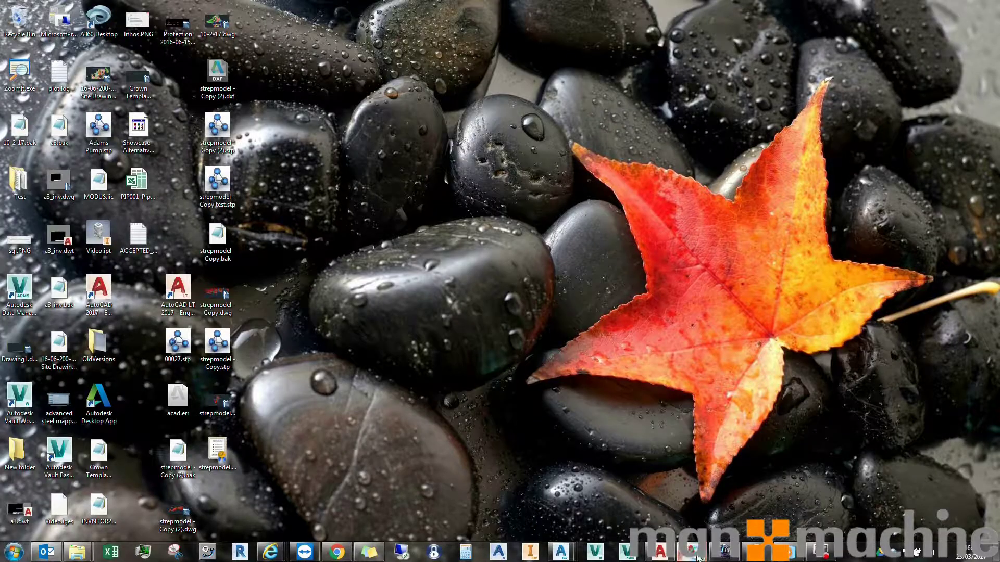
mouse_move(692, 551)
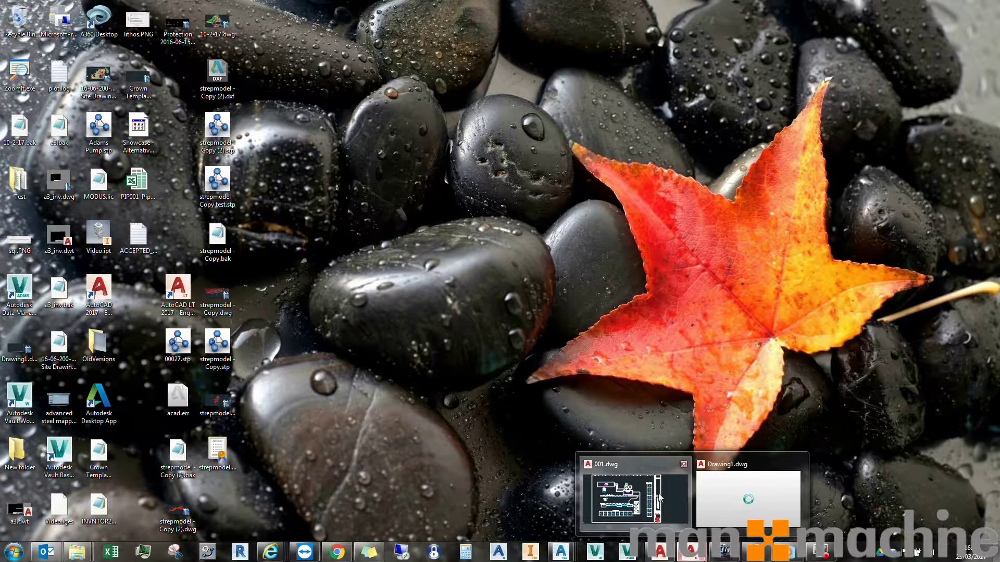
left_click(677, 494)
key("ctrl+q")
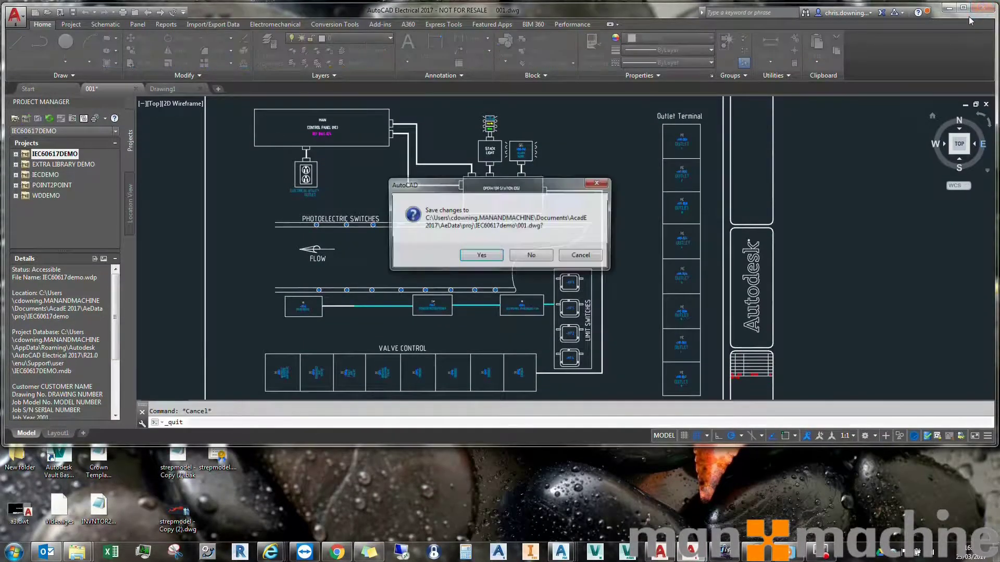
left_click(482, 256)
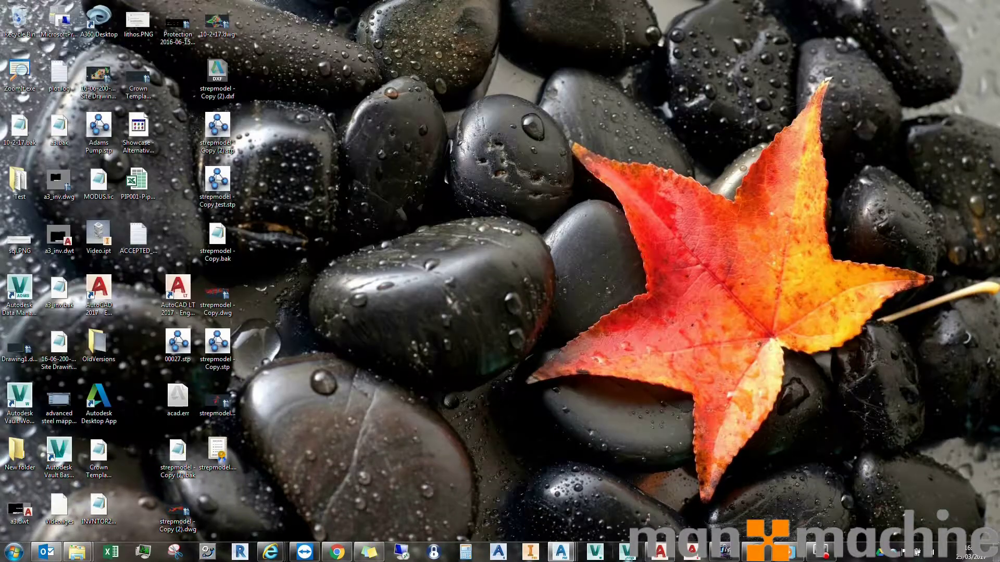
Open a new Explorer window, browse to Documents\Acade 2017\AeData, and open wd.env.
right_click(78, 552)
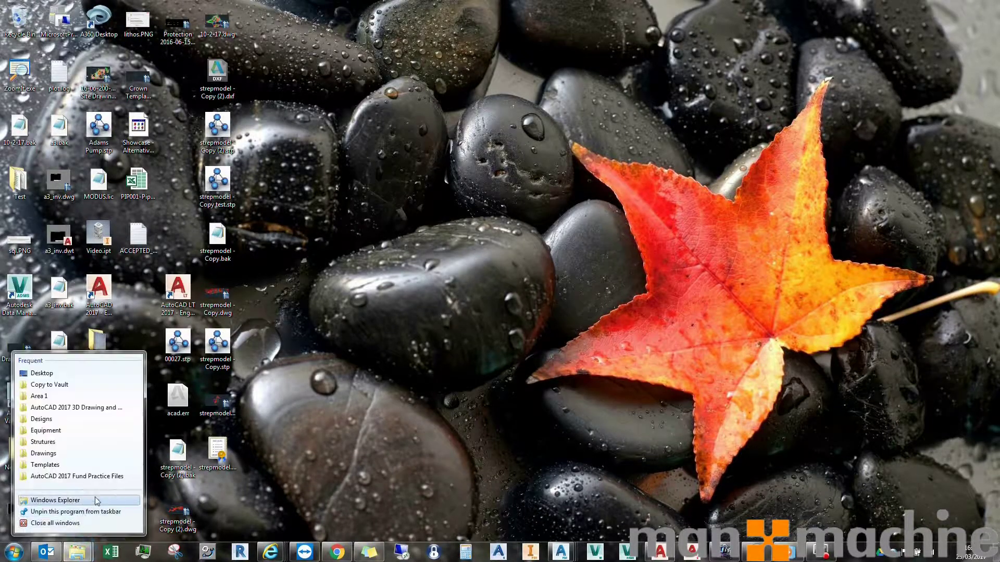
left_click(46, 502)
left_click_drag(398, 11, 406, 12)
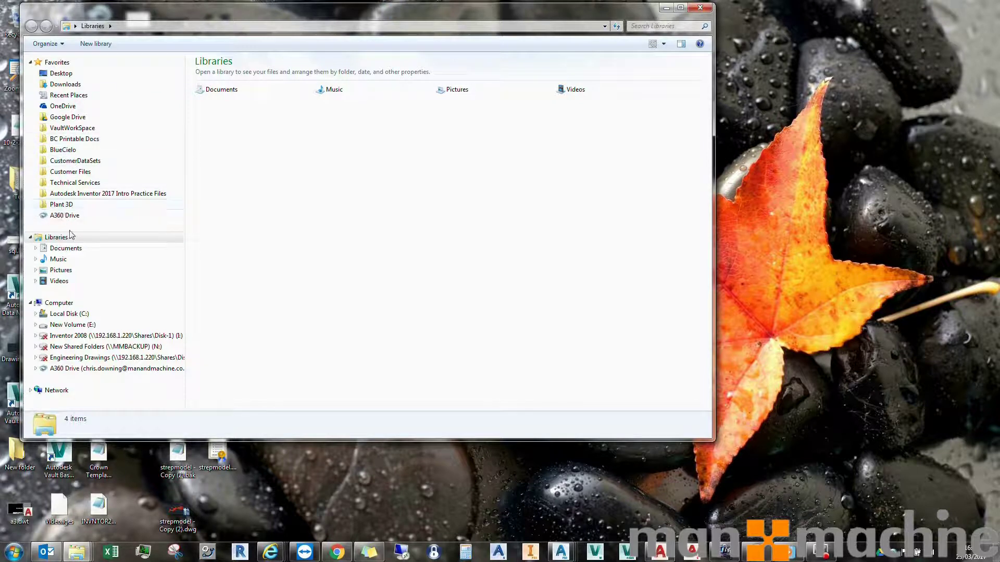
left_click(73, 249)
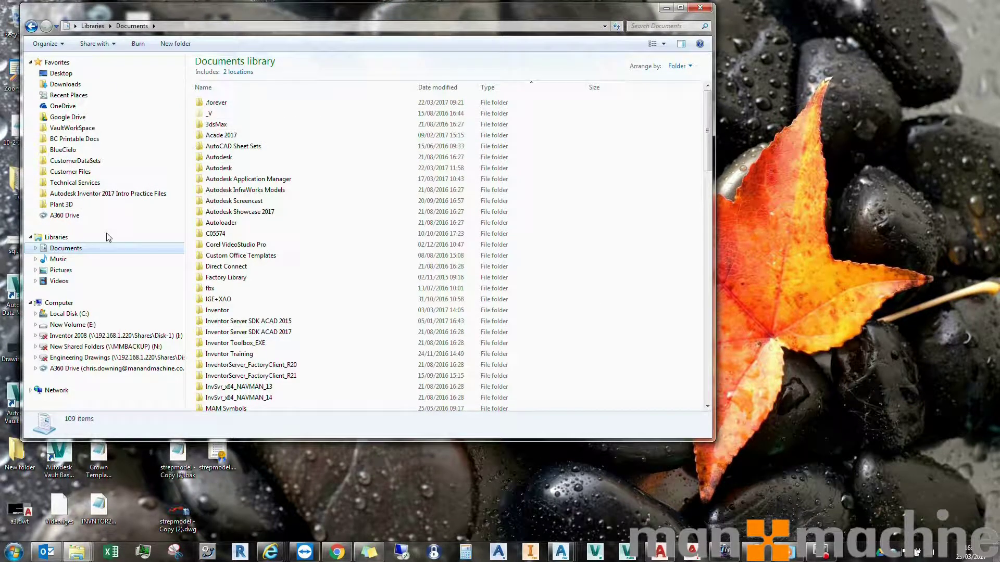
double_click(241, 136)
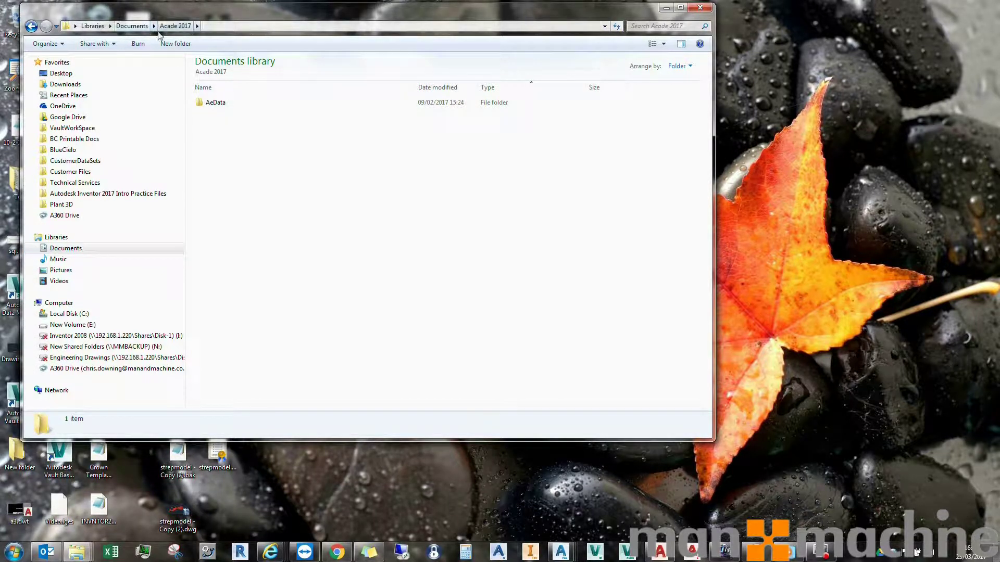
double_click(206, 102)
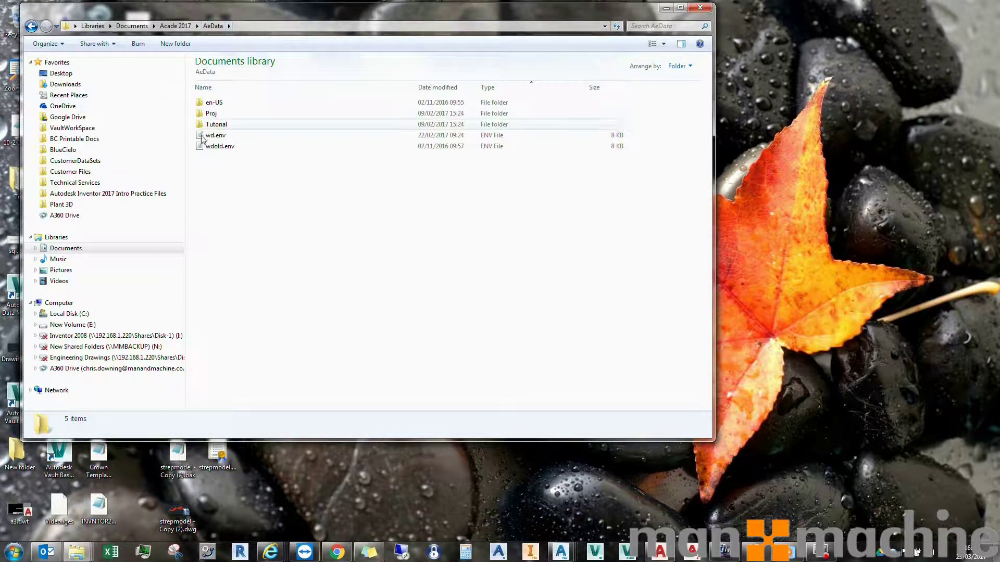
double_click(225, 135)
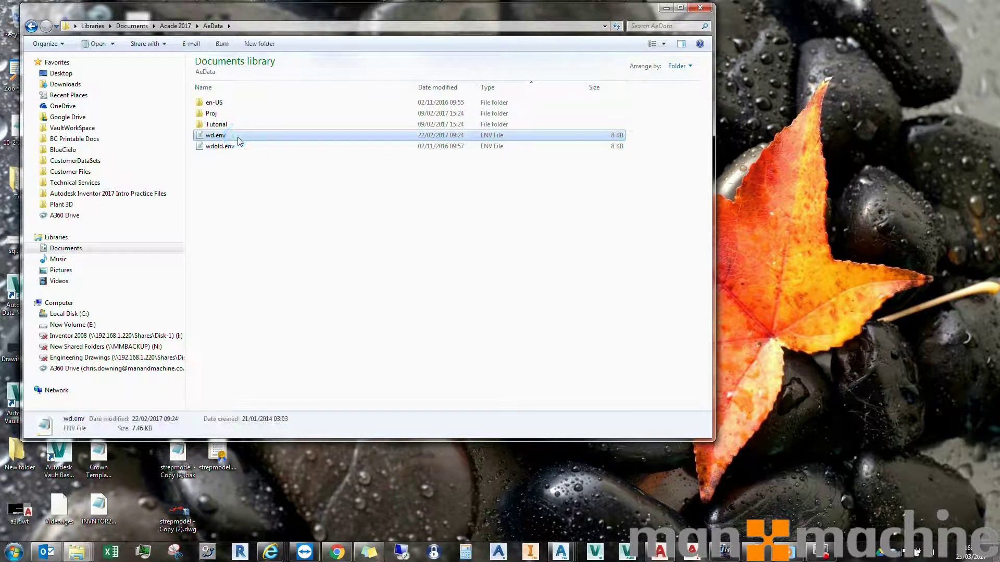
left_click_drag(795, 239, 795, 334)
scroll(386, 346, "down", 8)
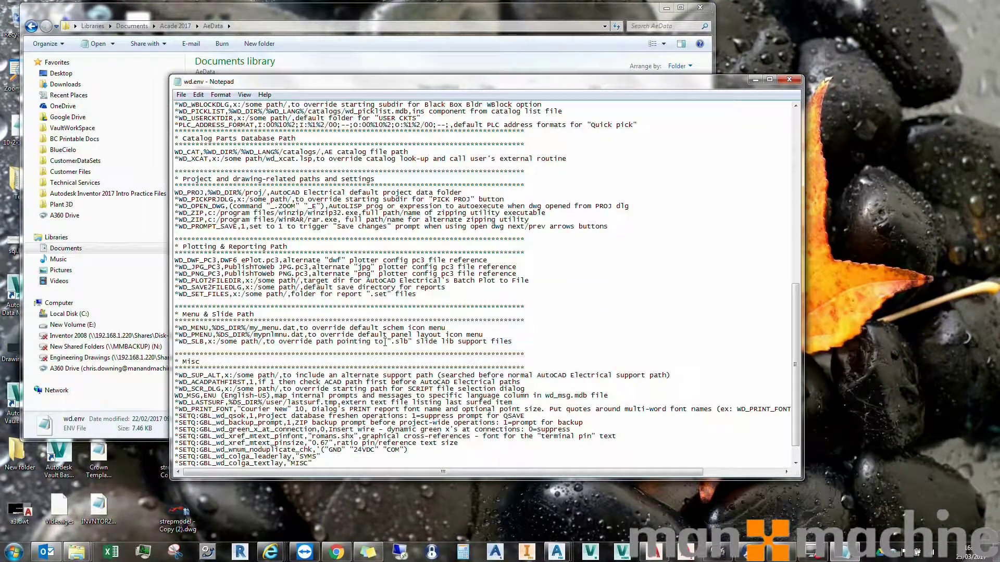
scroll(385, 343, "up", 3)
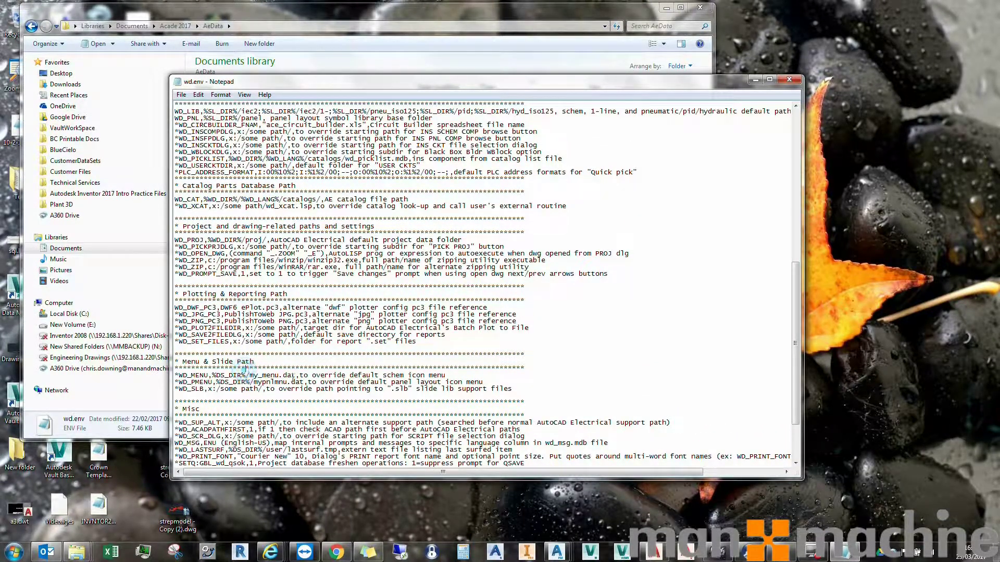
Close the default wd.env and rename the Documents Acade 2017 AeData folder to AeDataOLD.
left_click(788, 80)
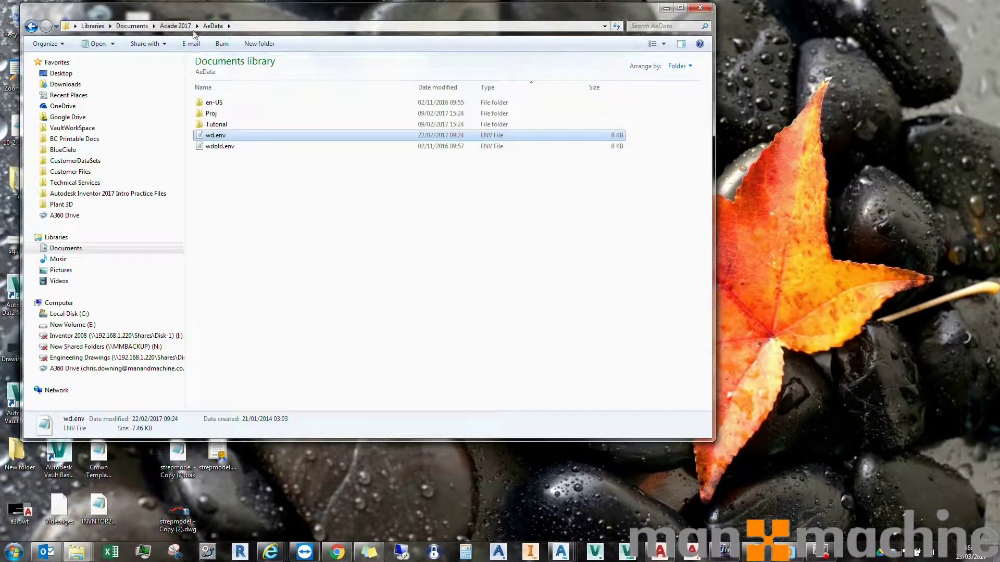
left_click(175, 25)
left_click(223, 103)
type("O")
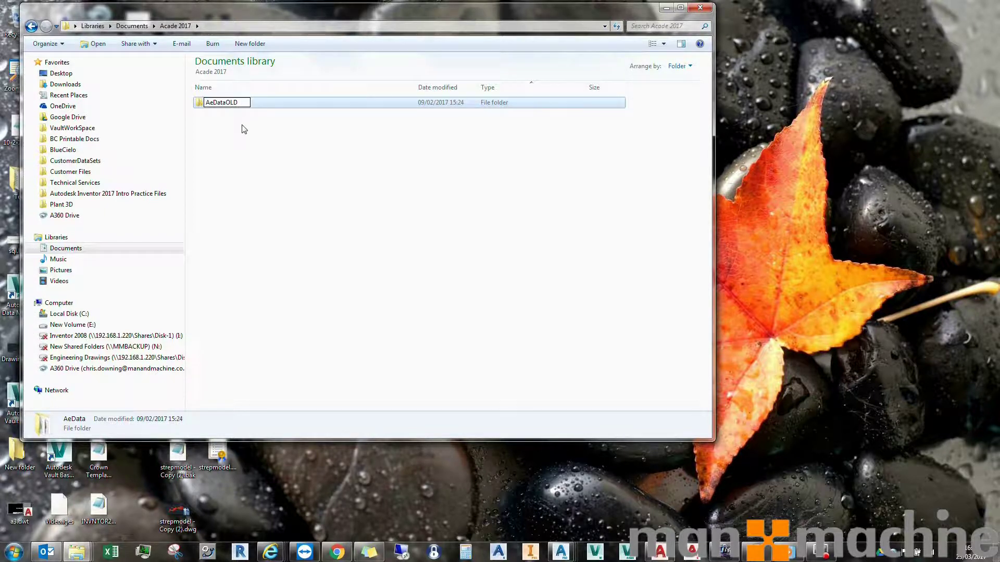
type("LD")
left_click(244, 129)
Browse to E:\AutoCAD Elec\AeData, select wd.env to check it, then close Explorer.
left_click_drag(335, 15, 391, 19)
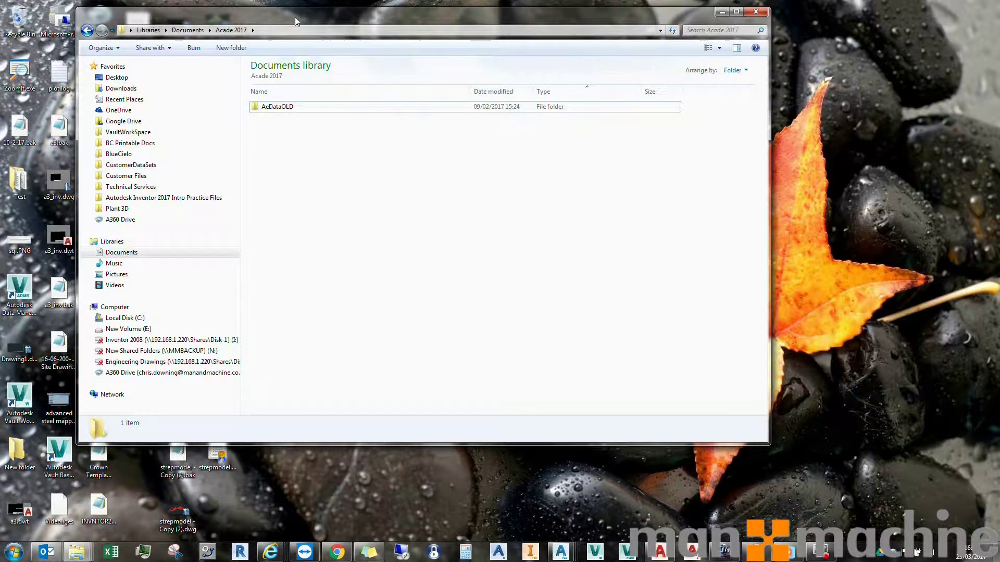
left_click_drag(295, 20, 351, 41)
left_click(212, 349)
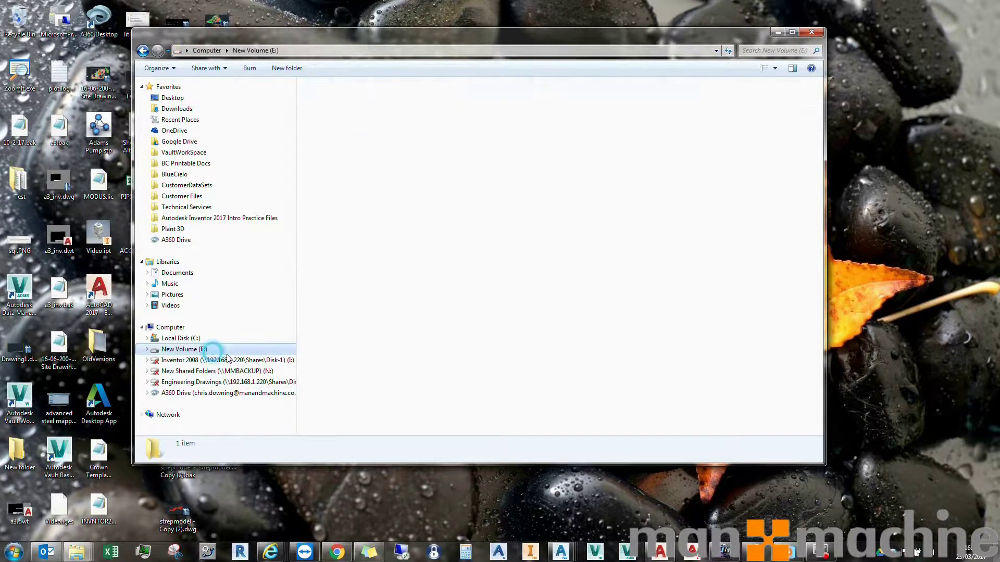
double_click(357, 133)
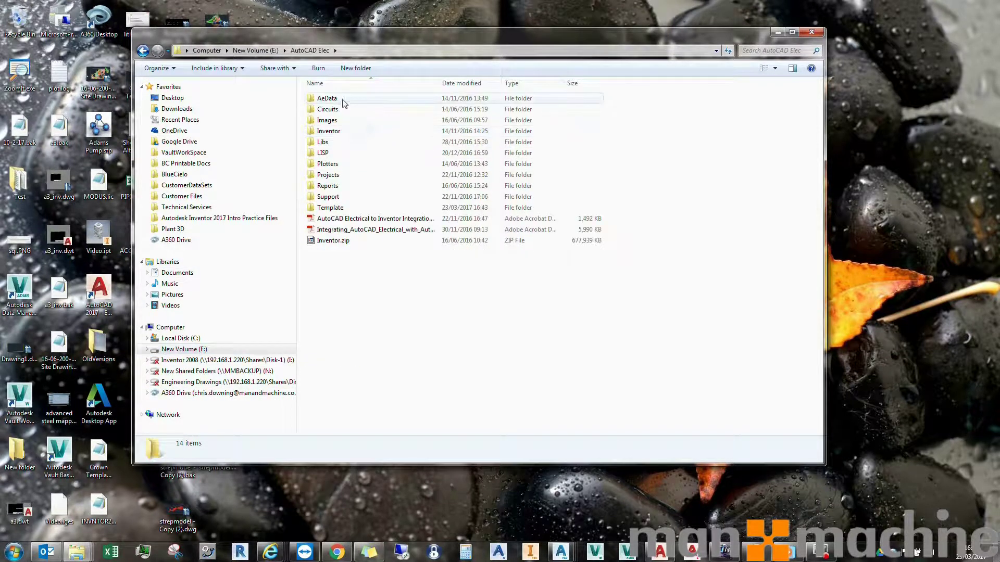
double_click(360, 98)
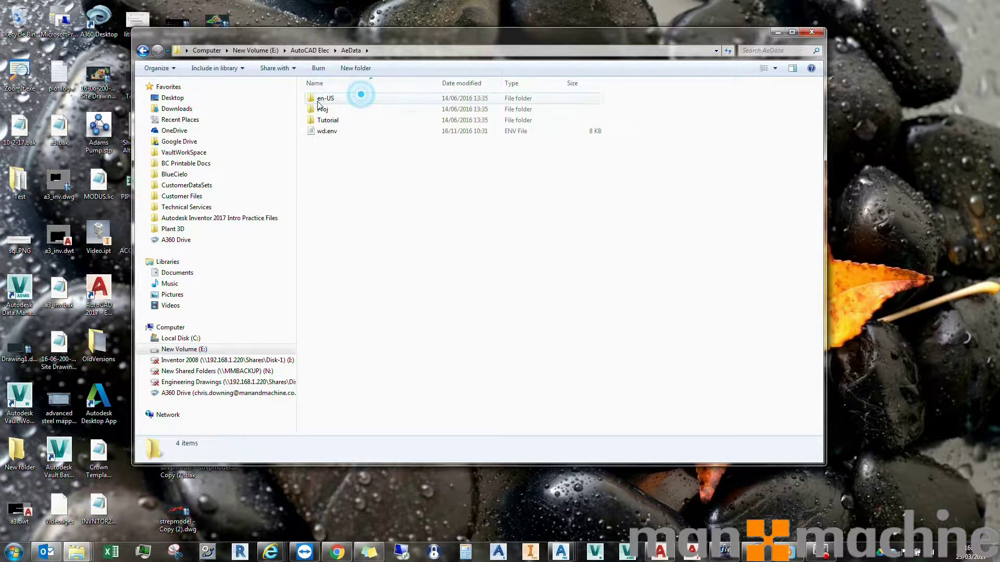
left_click(326, 133)
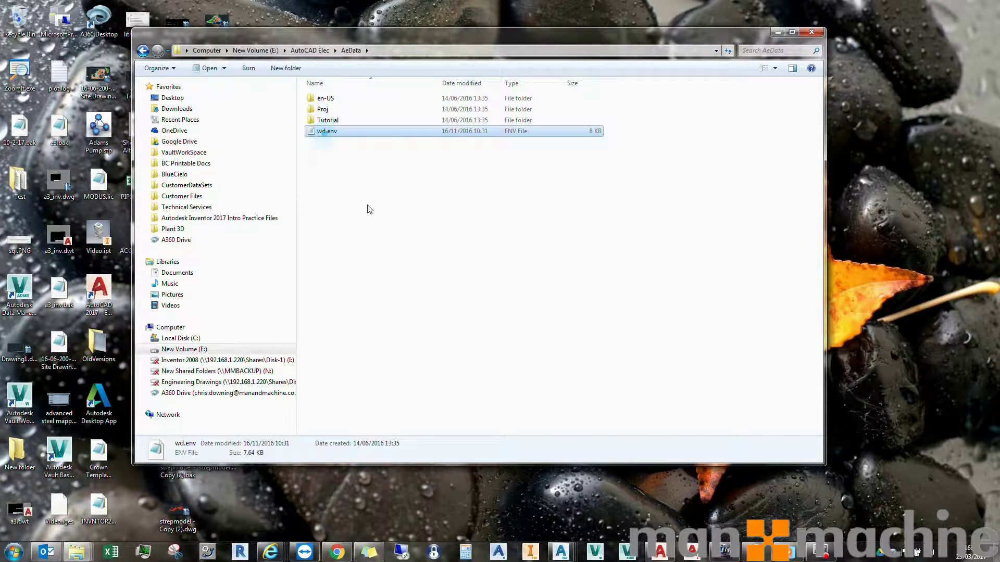
left_click(811, 32)
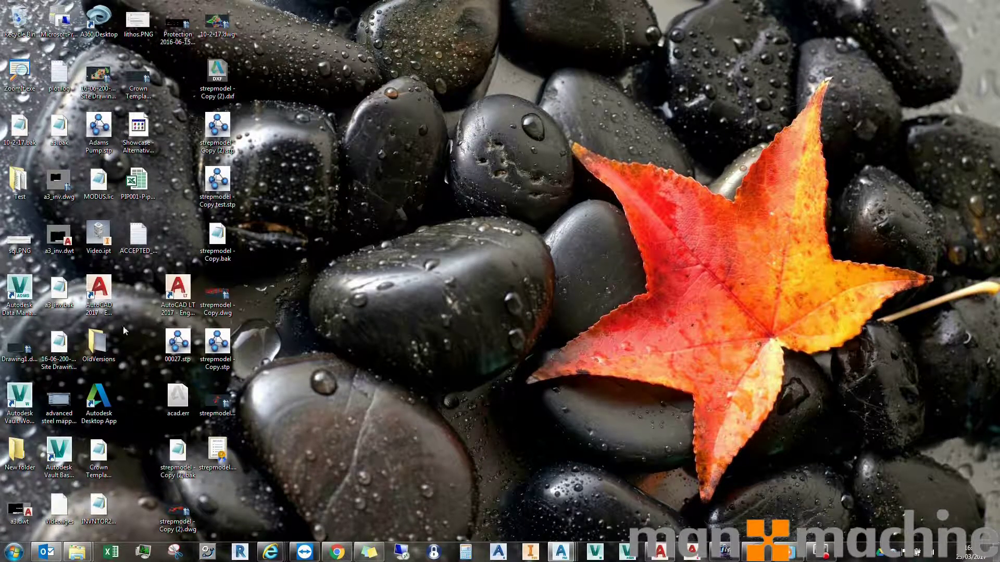
Launch and maximise AutoCAD Electrical 2017, start a blank Drawing1, and open the Select Project File dialog.
double_click(108, 290)
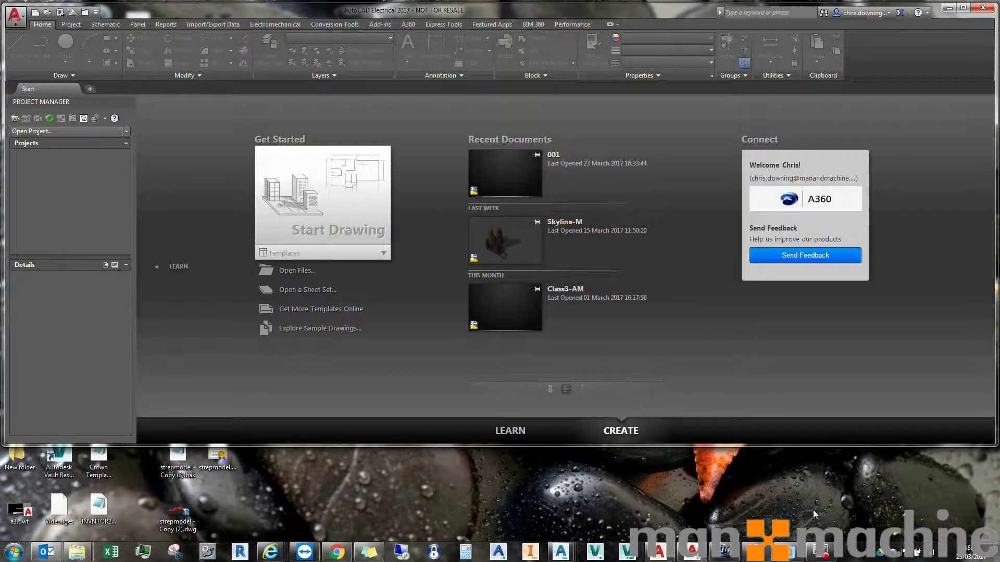
double_click(576, 17)
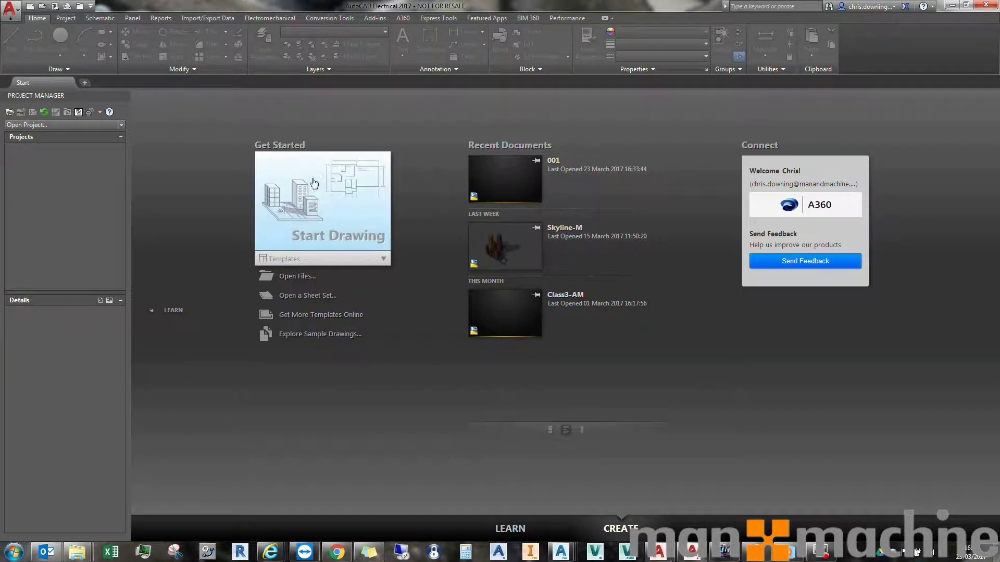
left_click(323, 208)
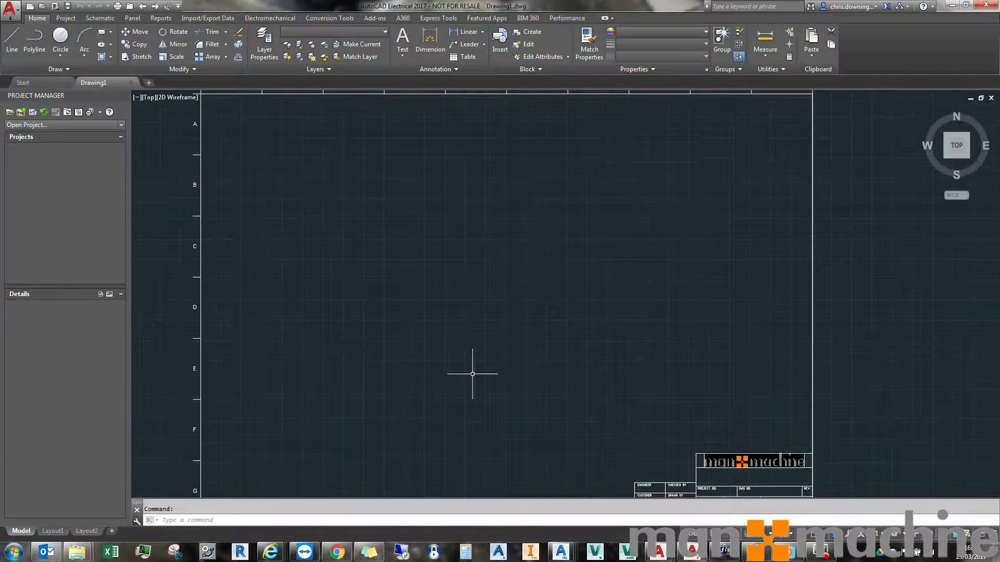
left_click(9, 113)
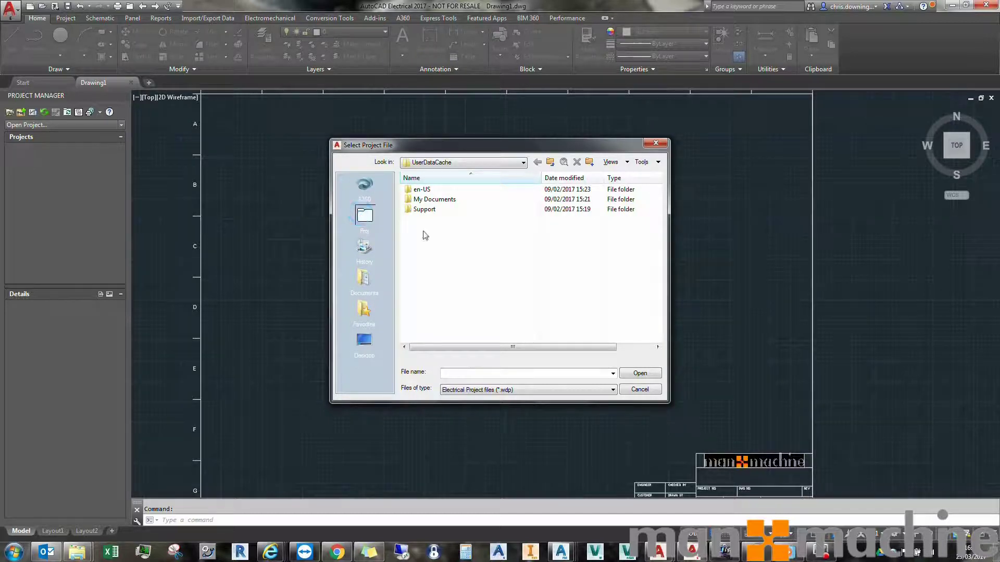
Browse to E:\AutoCAD Elec\Projects\Master Project and open Master Project.wdp.
left_click(446, 163)
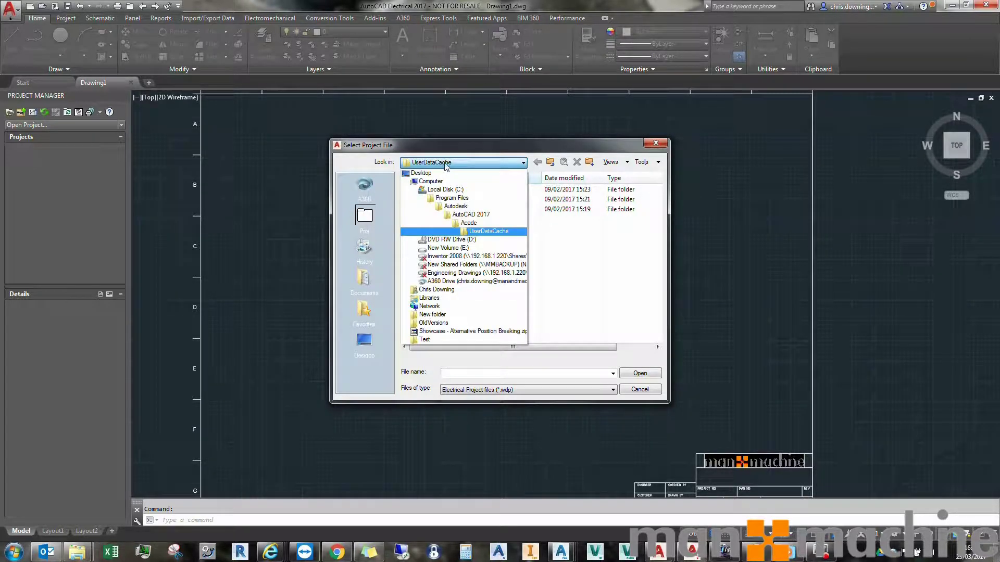
left_click(454, 249)
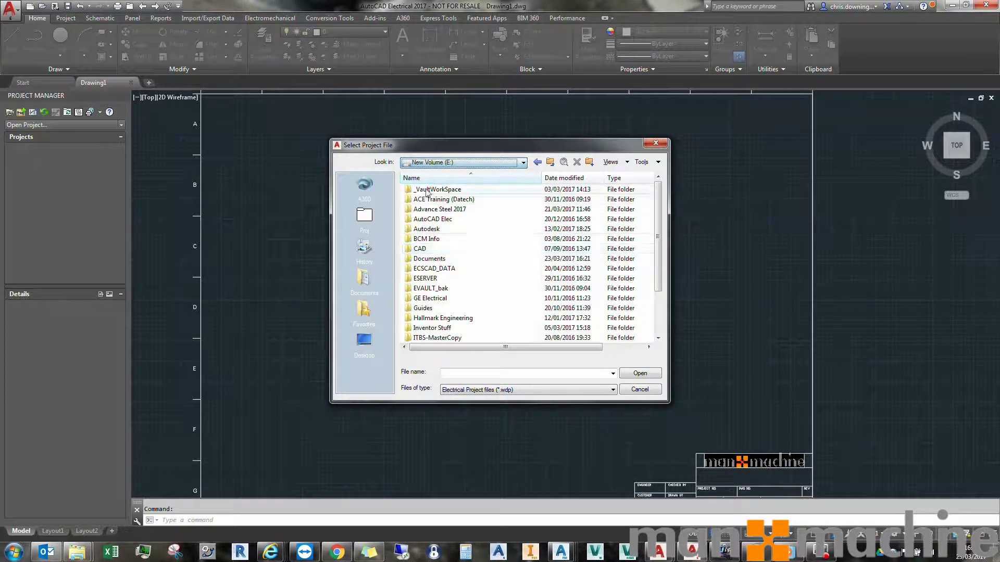
double_click(479, 219)
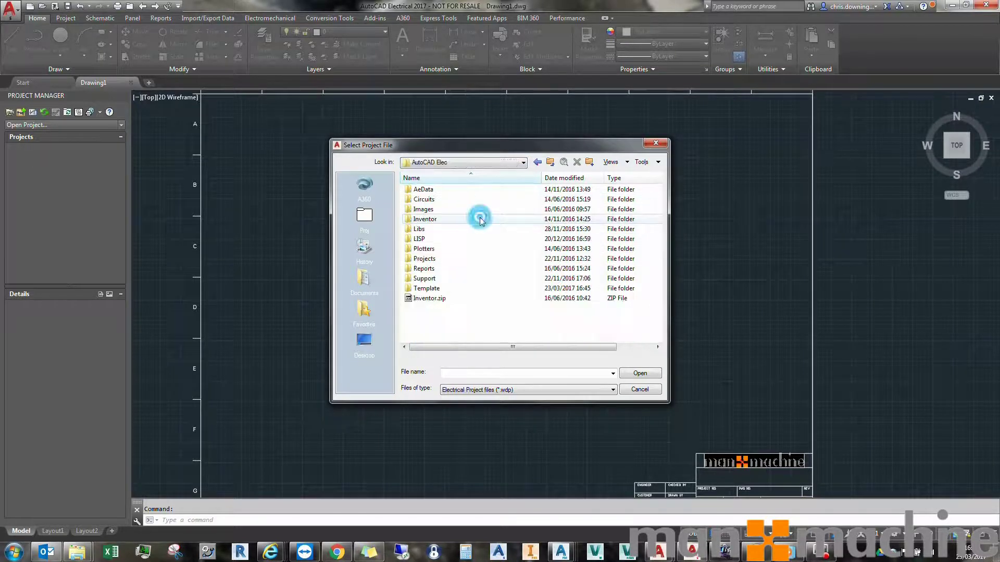
double_click(436, 261)
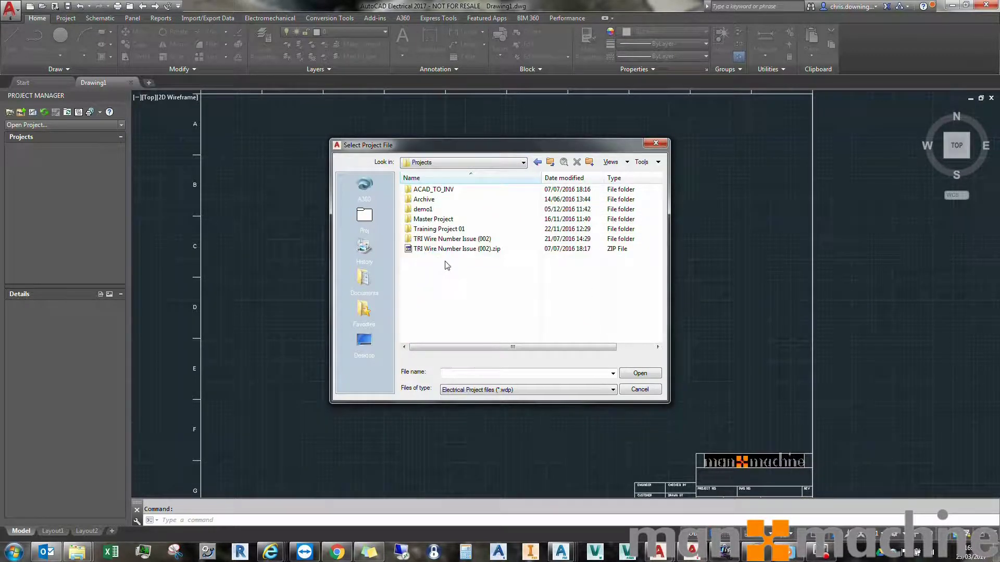
double_click(460, 220)
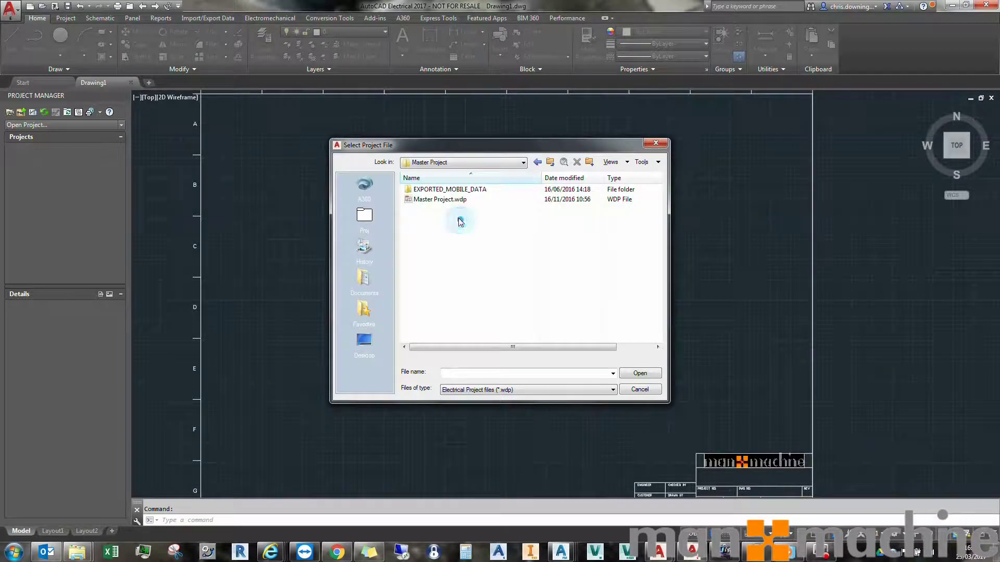
double_click(447, 200)
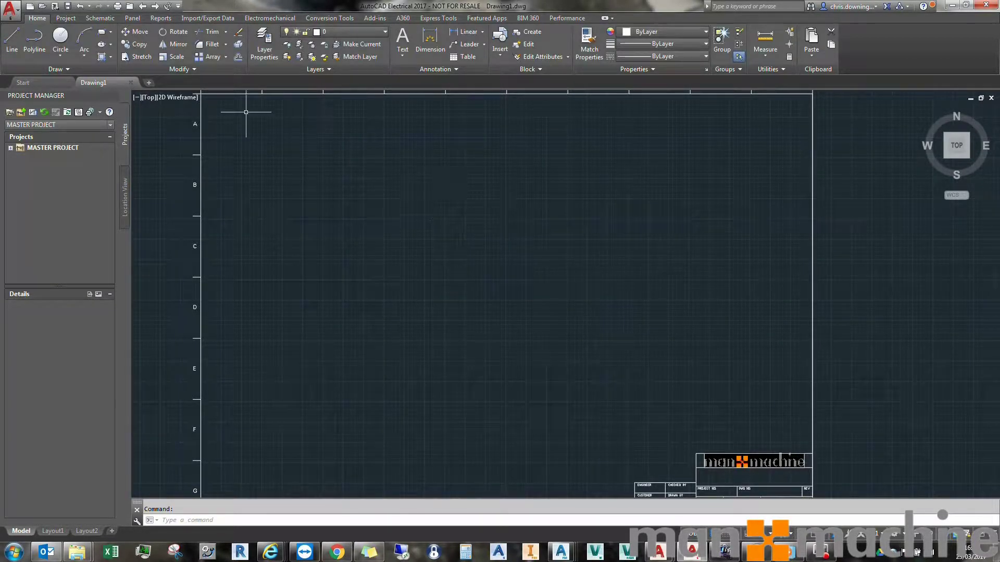
On the Schematic tab, expand MASTER PROJECT and open dwg001.dwg.
left_click(100, 18)
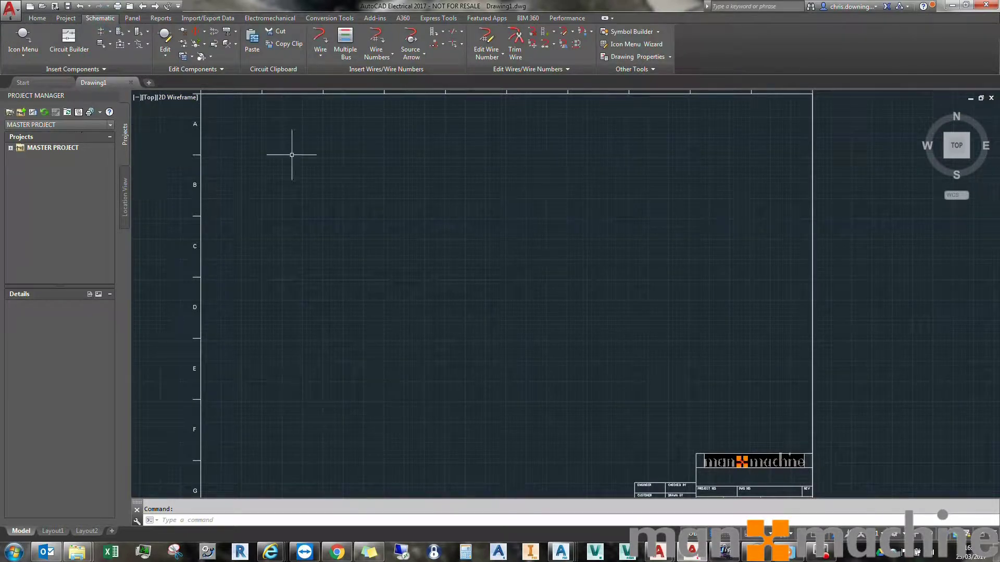
left_click(11, 148)
double_click(52, 159)
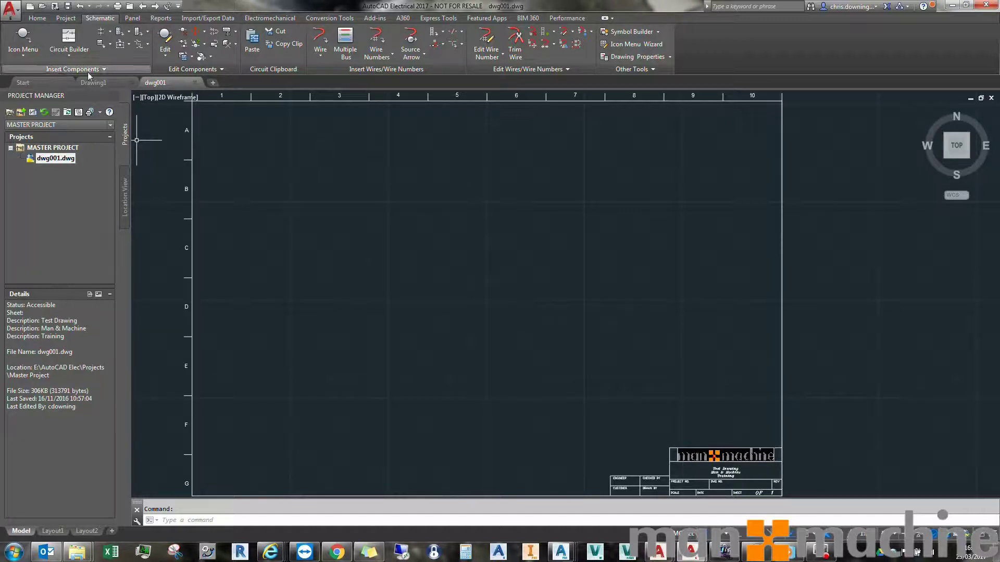
Open the Icon Menu and check which menu file the main menu uses, closing unchanged.
left_click(23, 39)
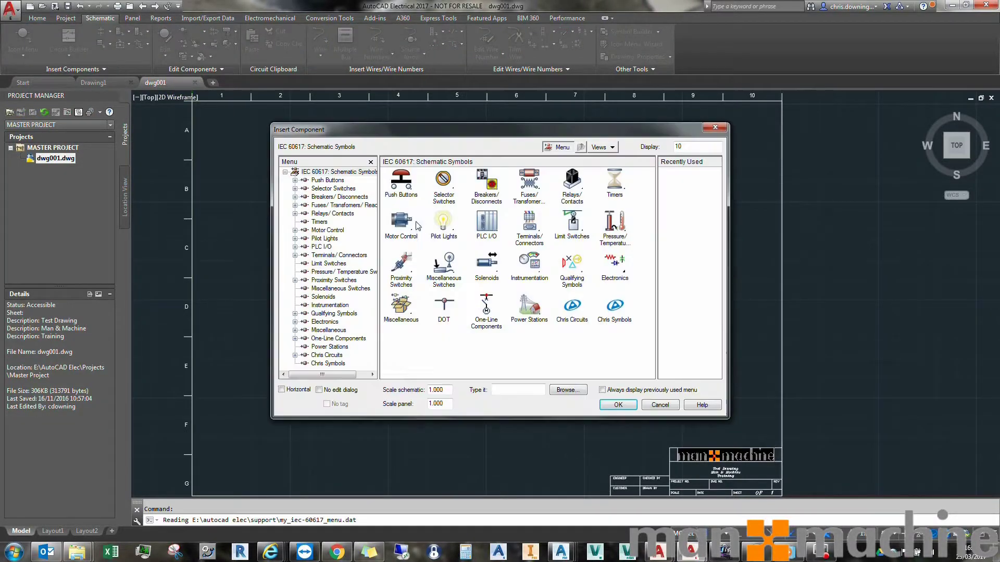
right_click(323, 173)
left_click(346, 190)
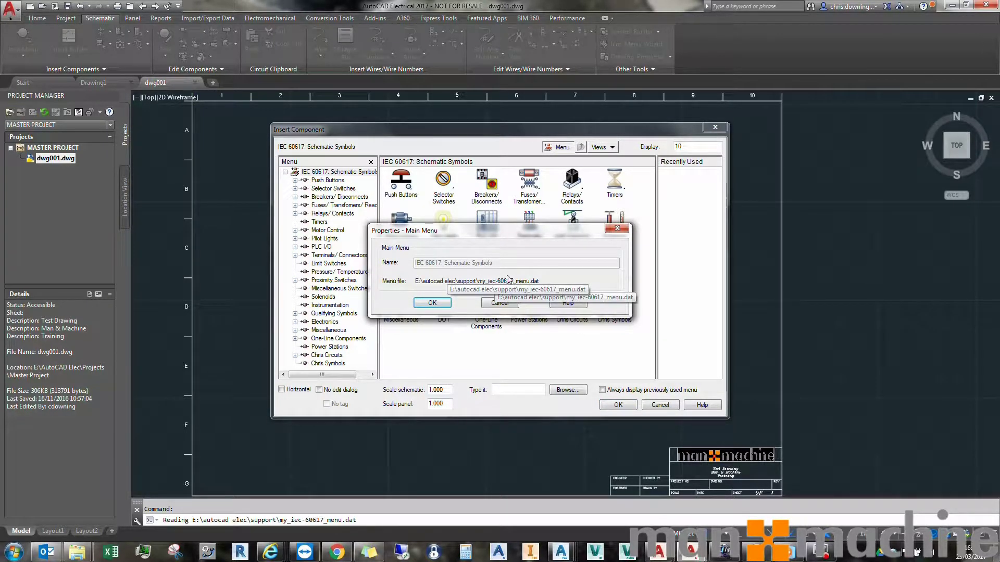
left_click(499, 304)
Pick the 4x 5HP Motor Circuit from custom circuits > Pages, accept the scale, and enable snap.
left_click(571, 308)
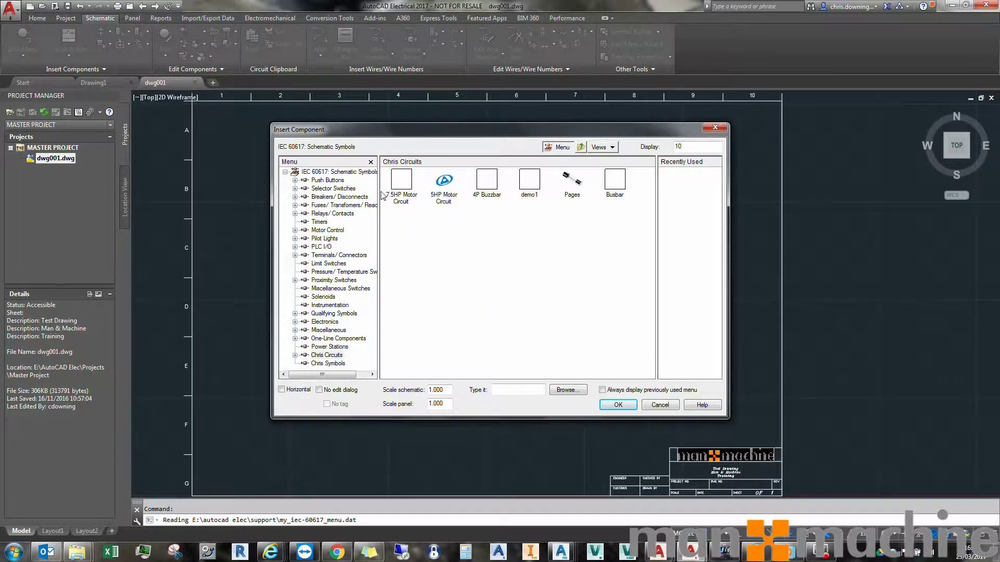
left_click(573, 180)
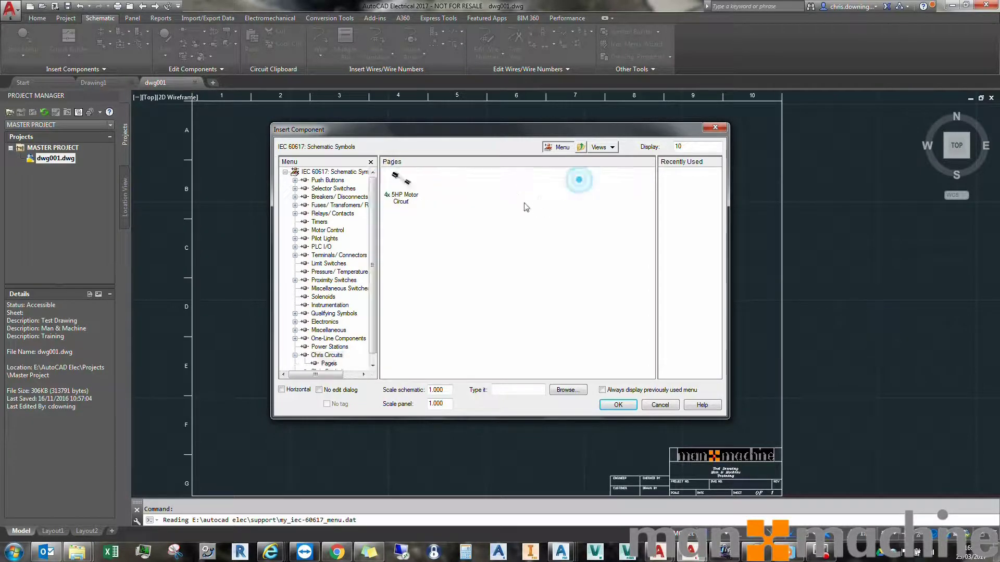
left_click(399, 192)
left_click(460, 328)
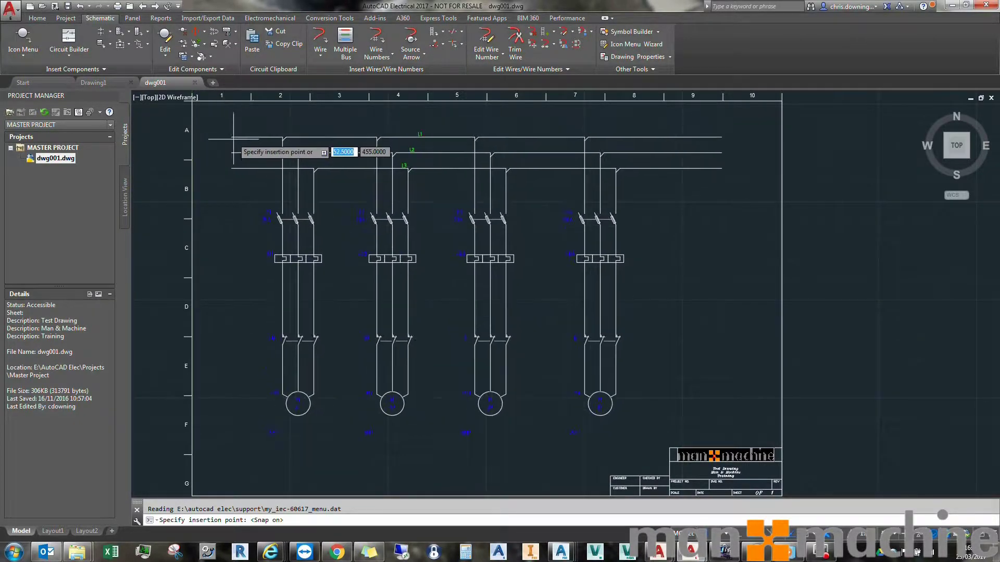
key("F9")
Place the 4x 5HP Motor Circuit on the sheet, then check Symbol Builder's library and cancel.
left_click(234, 142)
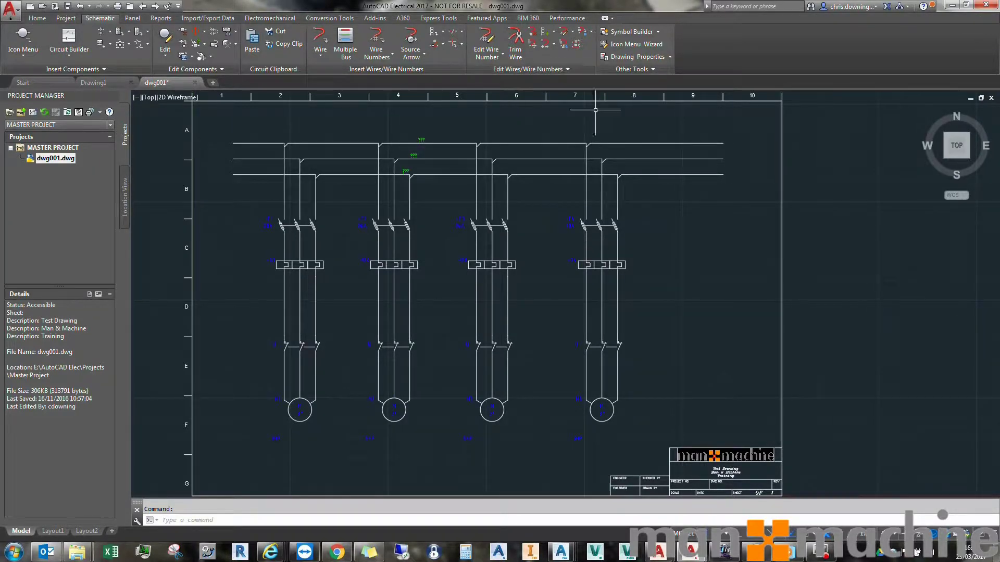
left_click(642, 33)
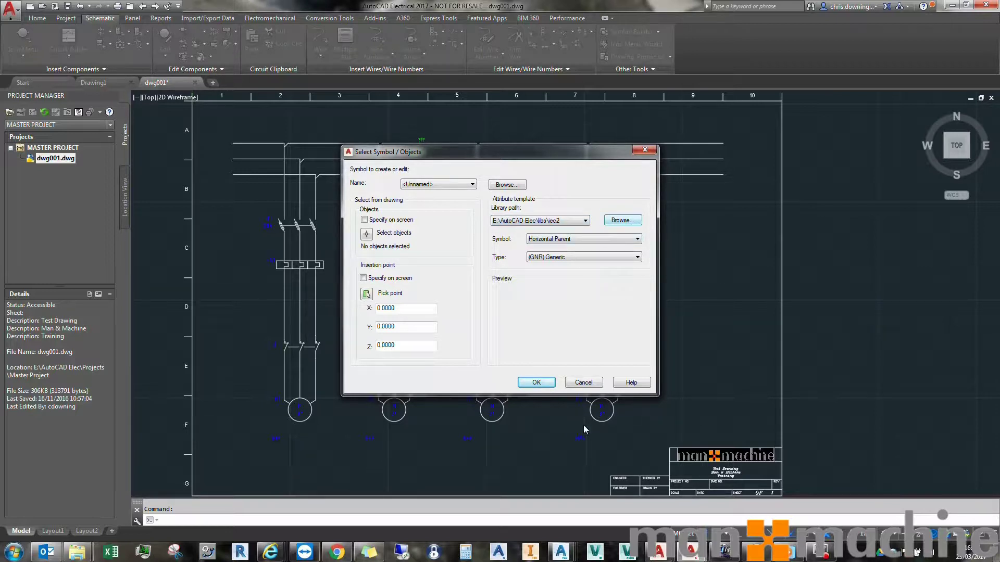
left_click(590, 388)
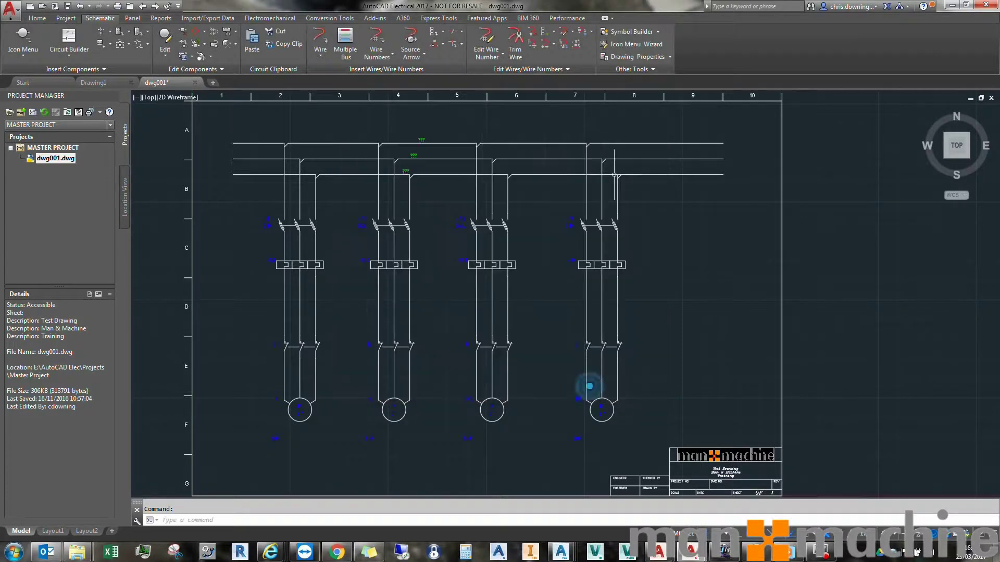
In the Icon Menu Wizard, review the default Panel and Schematic menu file paths.
left_click(633, 44)
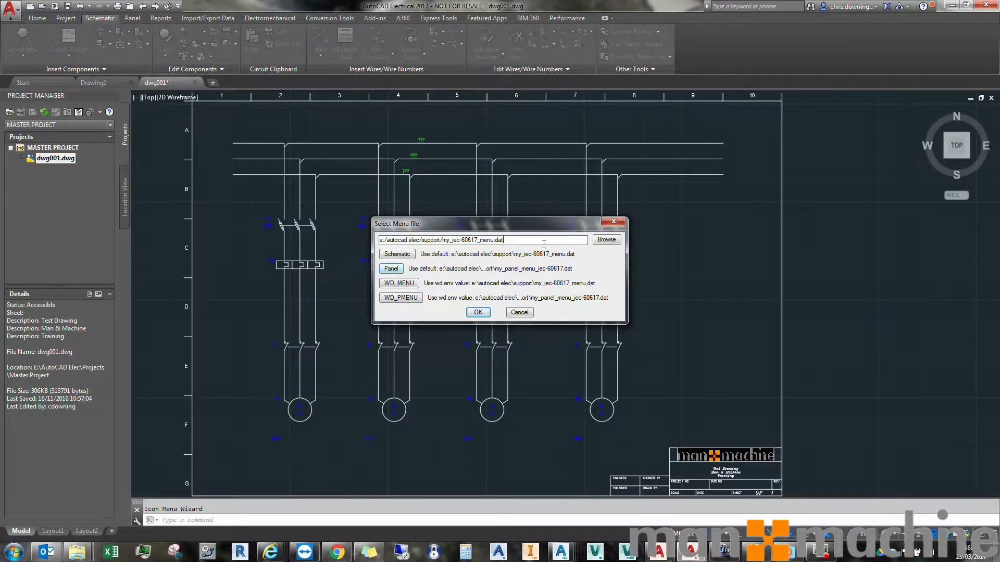
left_click(395, 270)
left_click_drag(448, 240, 459, 240)
left_click(398, 255)
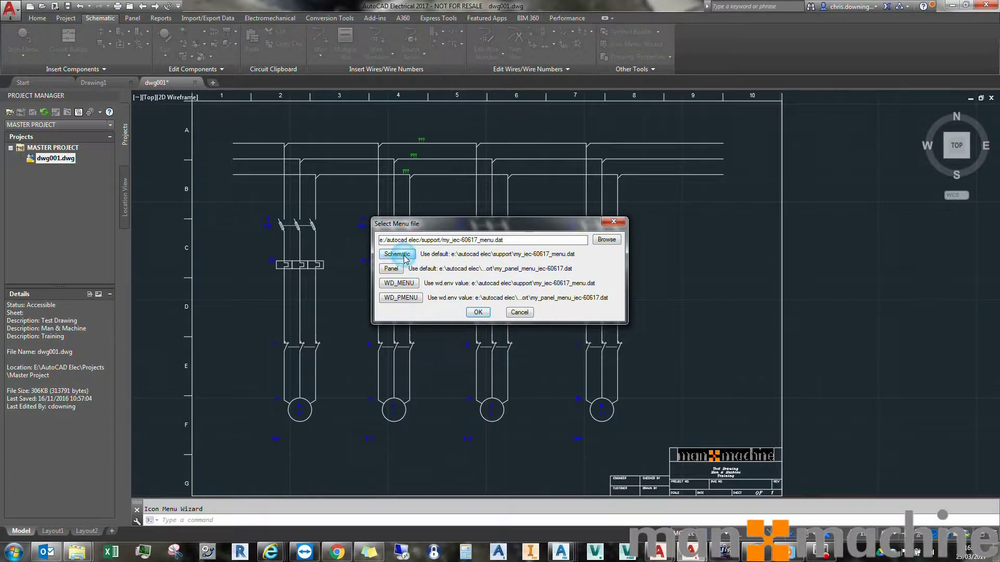
Cancel the Icon Menu Wizard and pick the custom relay symbol from the Icon Menu's custom symbols.
left_click(519, 312)
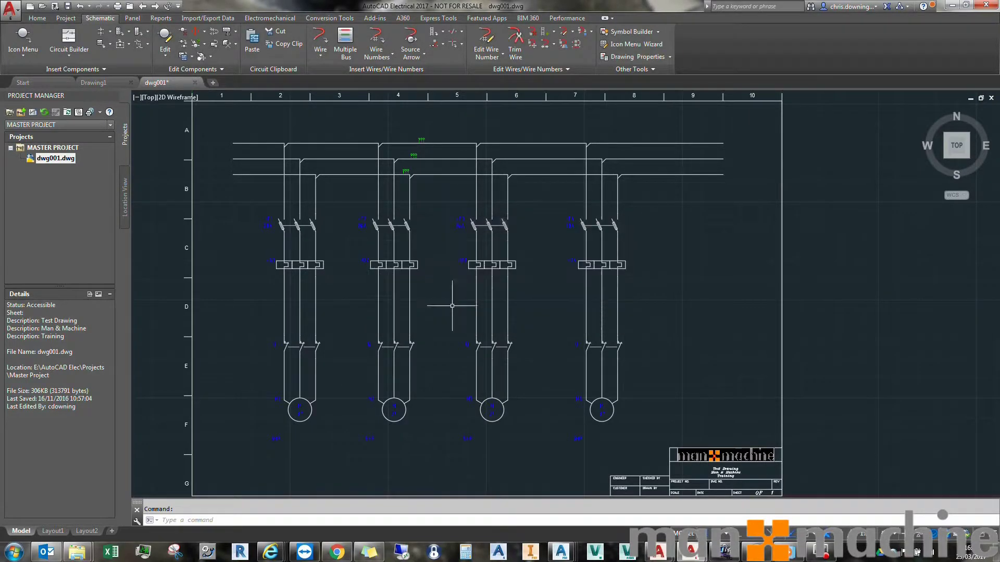
left_click(22, 39)
left_click(615, 317)
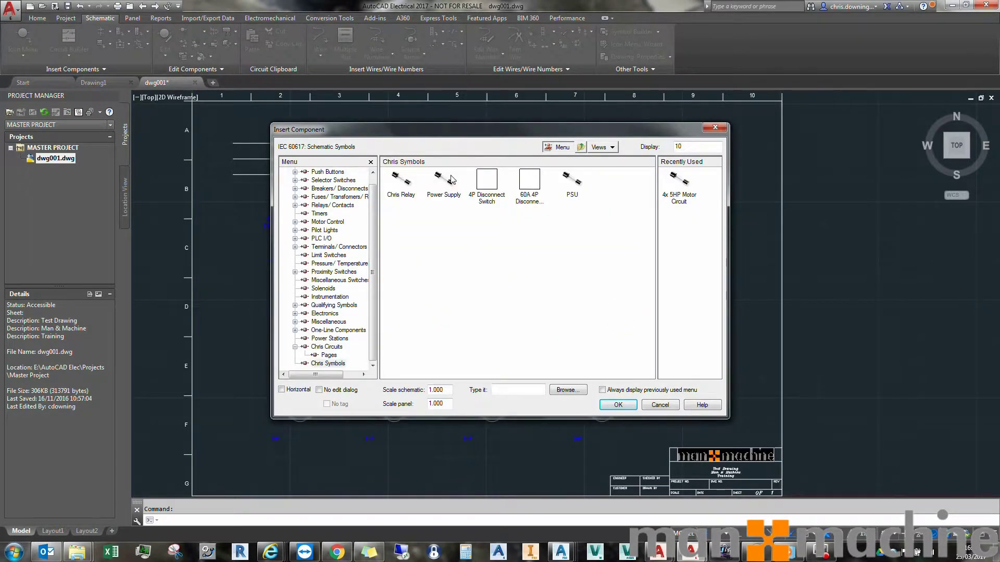
left_click(401, 182)
Place the relay as K1 at the right end of the lowest supply line, then zoom out.
scroll(509, 307, "up", 5)
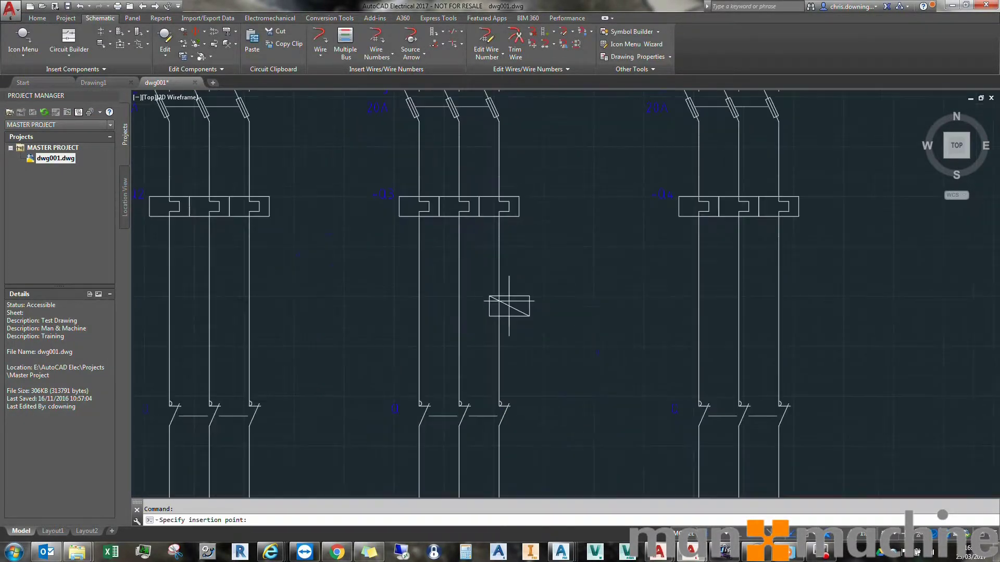
scroll(508, 306, "down", 4)
scroll(675, 176, "up", 2)
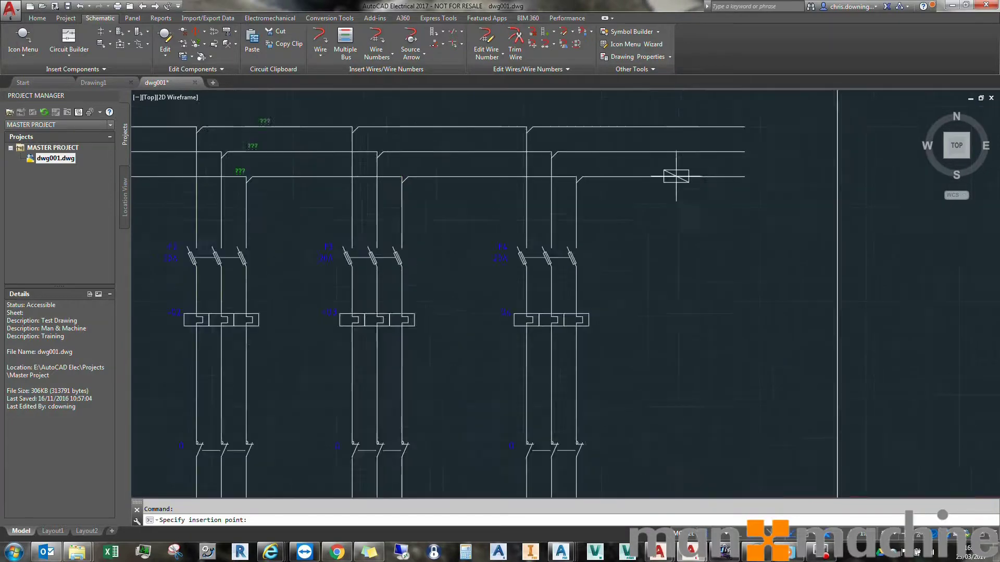
scroll(676, 176, "down", 2)
left_click(687, 174)
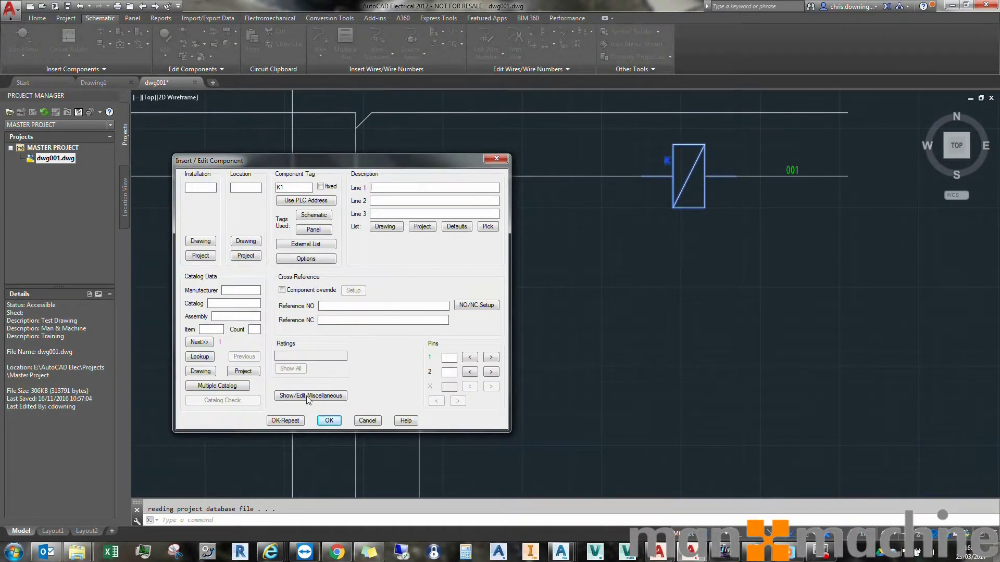
left_click(329, 421)
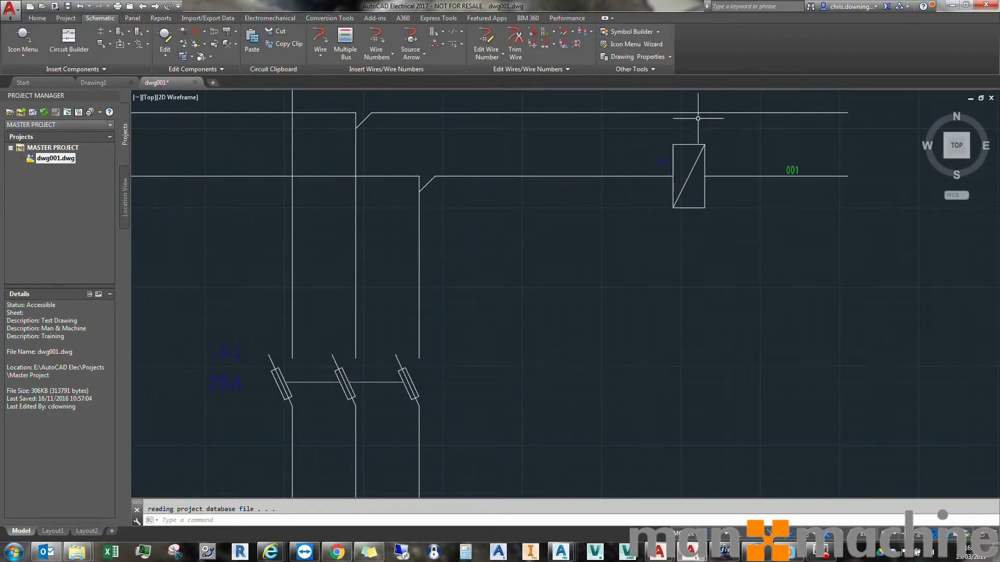
scroll(638, 225, "down", 3)
middle_click_drag(638, 225, 649, 197)
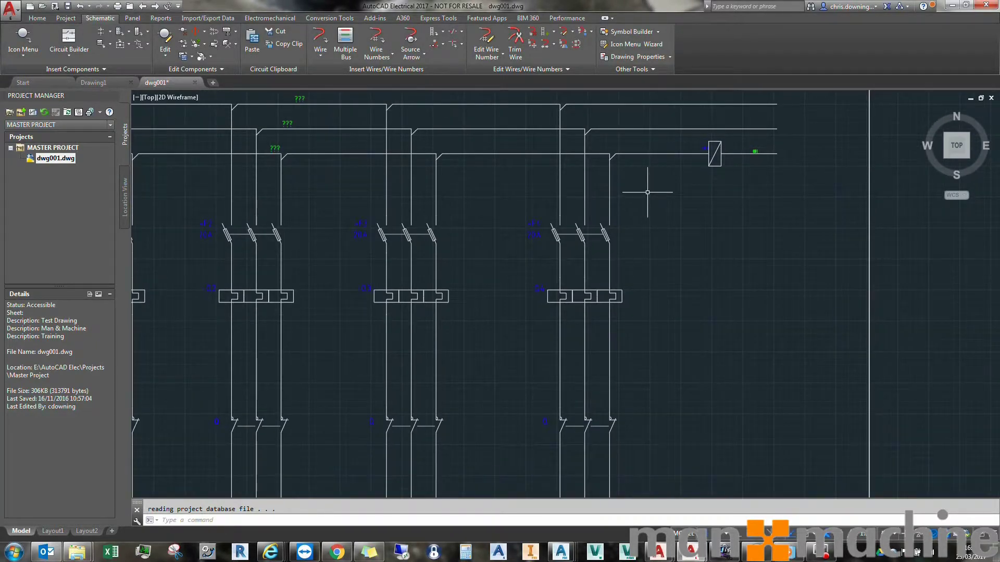
scroll(481, 203, "down", 2)
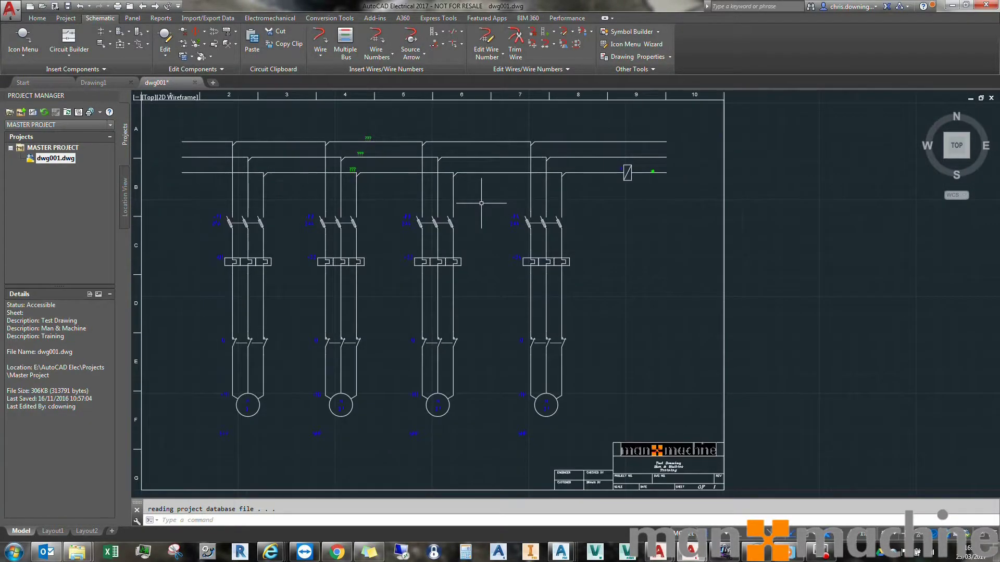